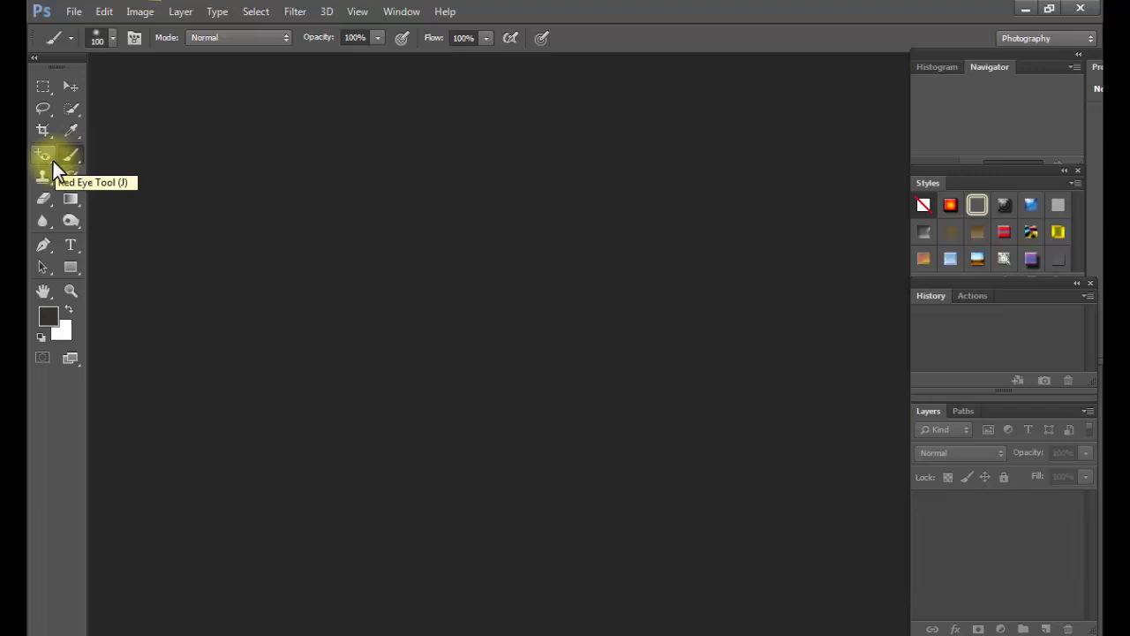
left_click(49, 172)
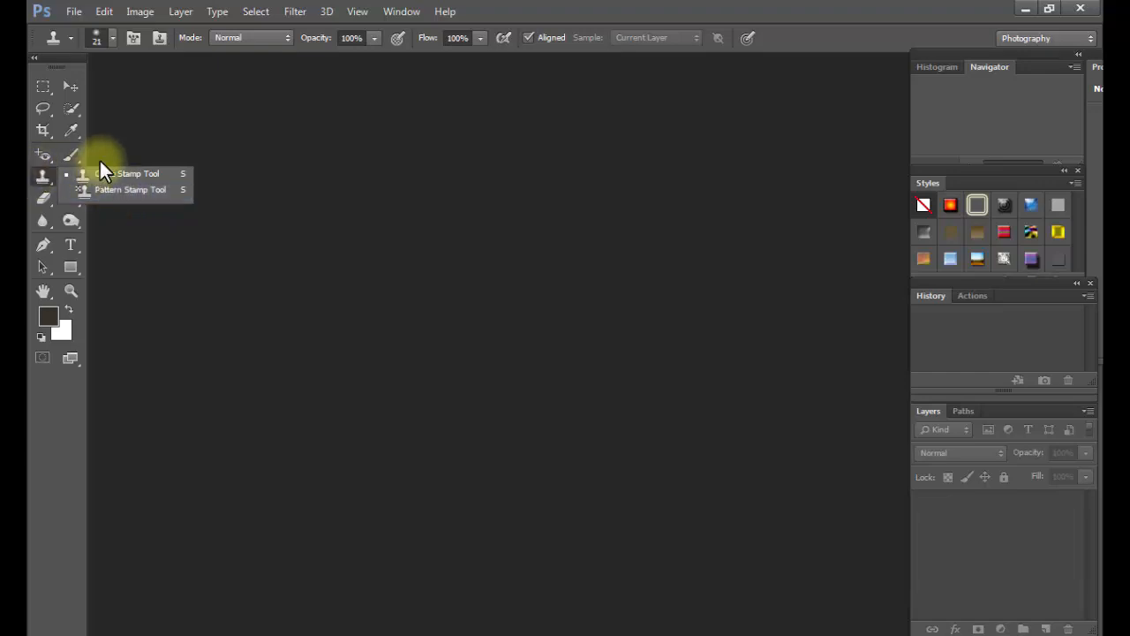
left_click(73, 153)
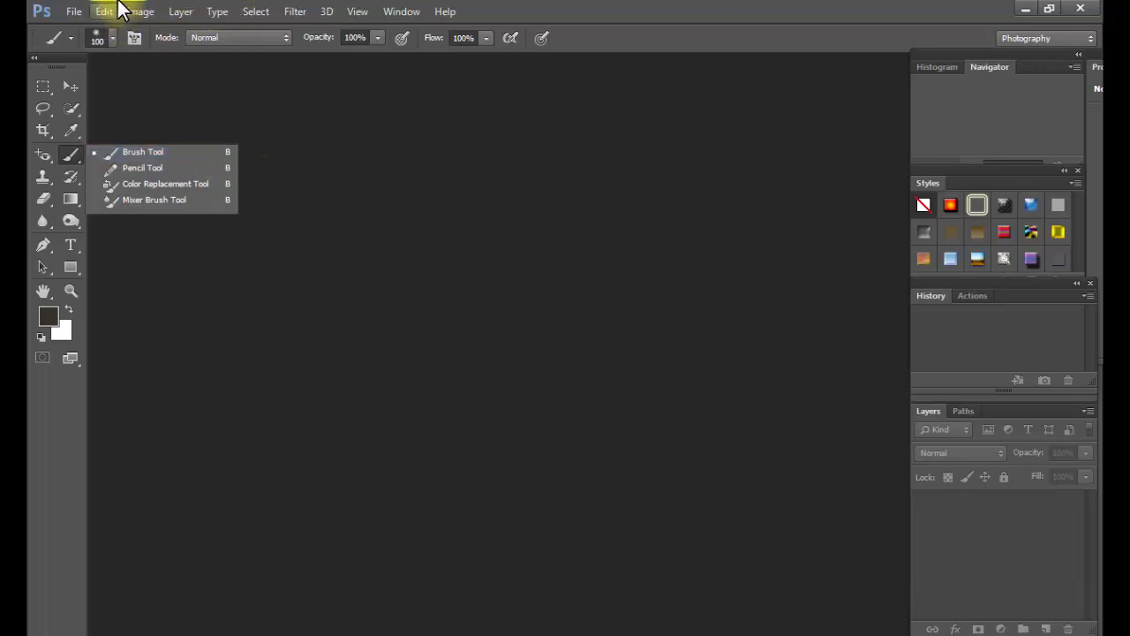
Open the portrait of the man in the white shirt against a misty forest from the edit folder inside MY PIC.
left_click(67, 10)
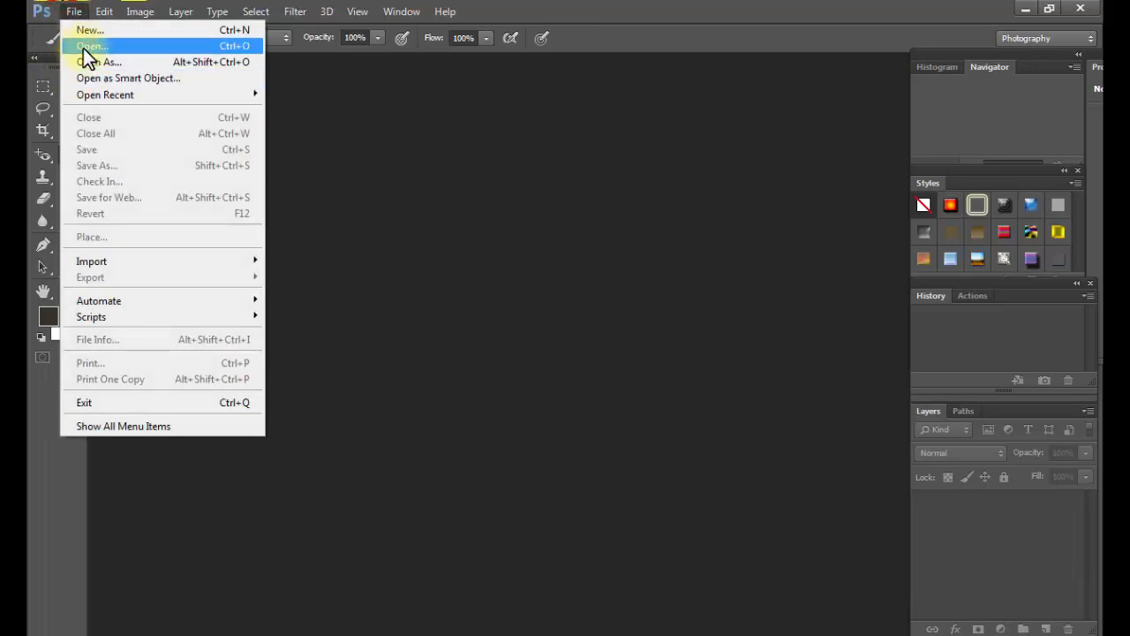
left_click(85, 45)
left_click(696, 300)
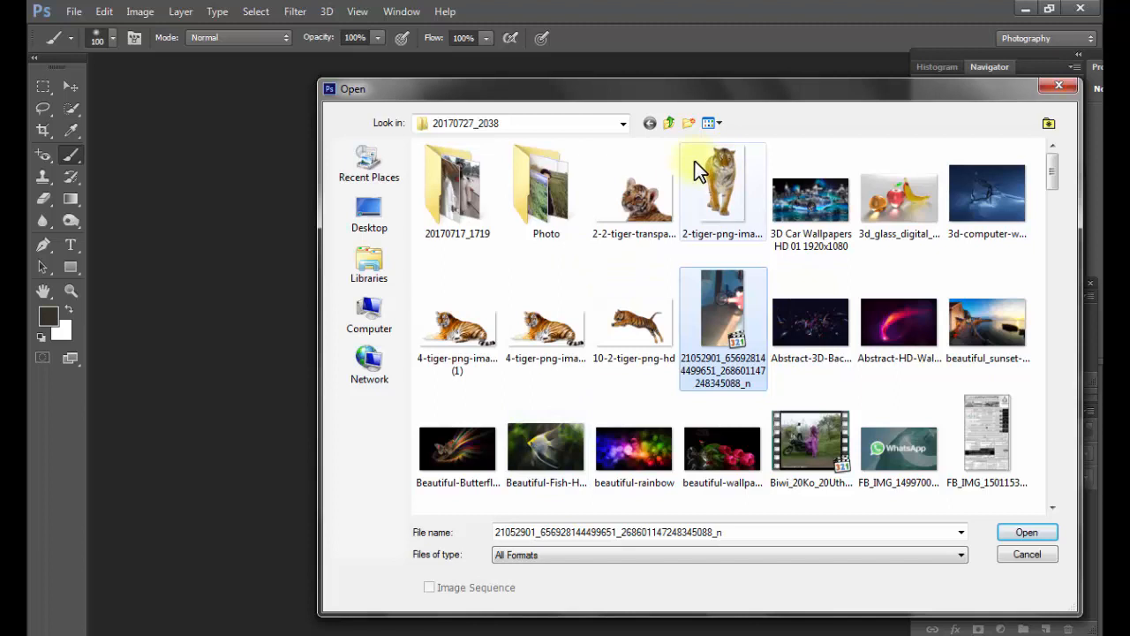
left_click(676, 121)
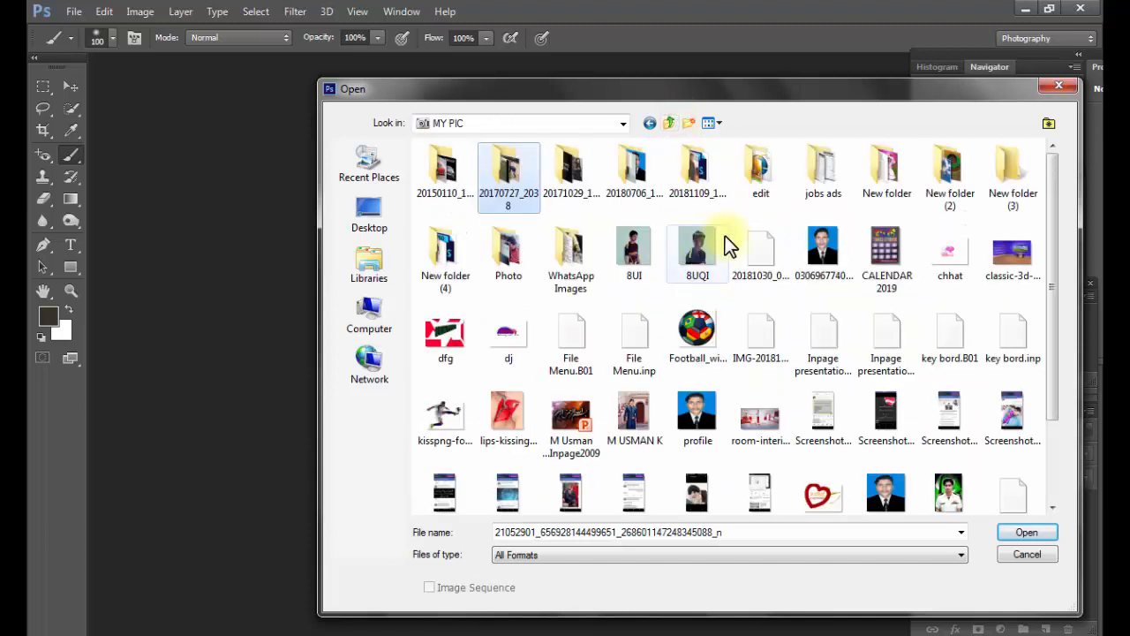
double_click(761, 177)
scroll(643, 303, "down", 3)
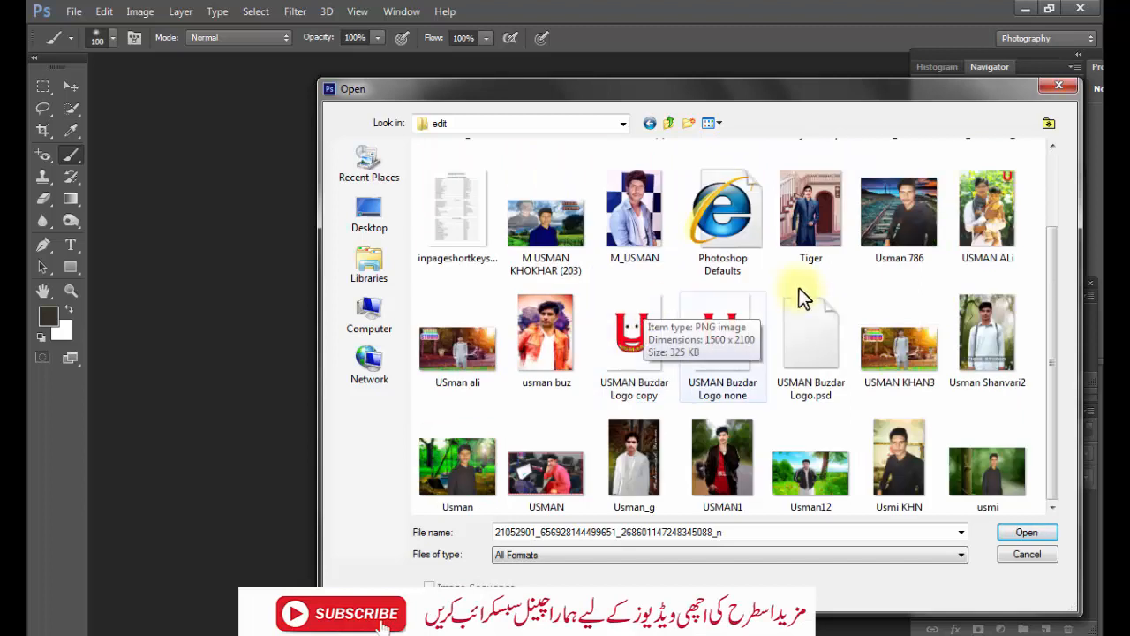
scroll(871, 313, "up", 1)
scroll(582, 326, "down", 1)
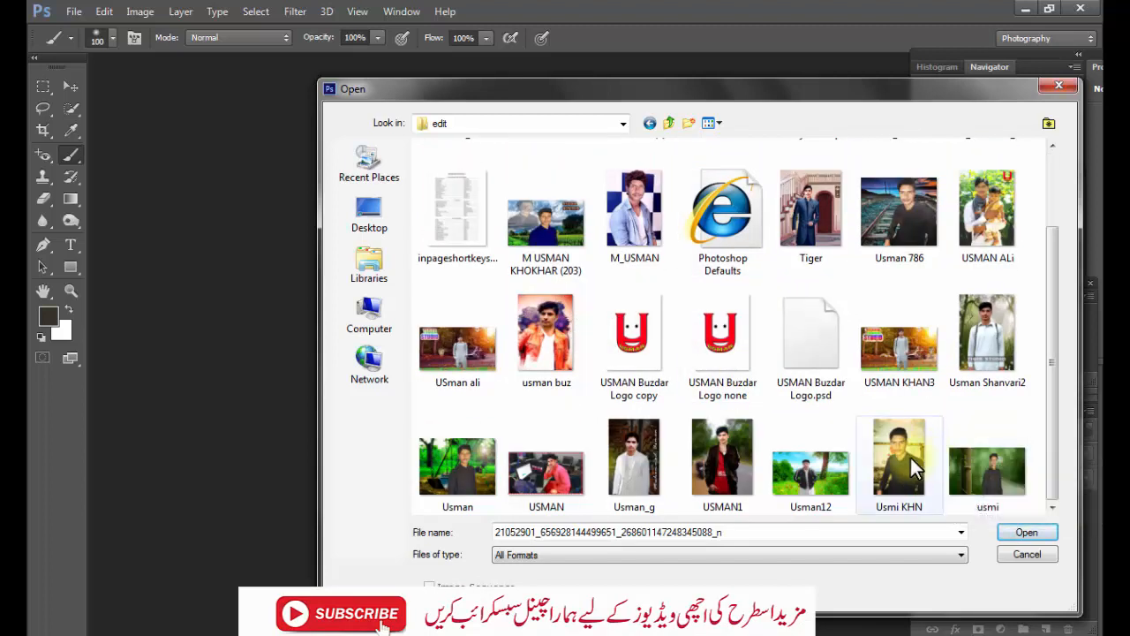
left_click(902, 443)
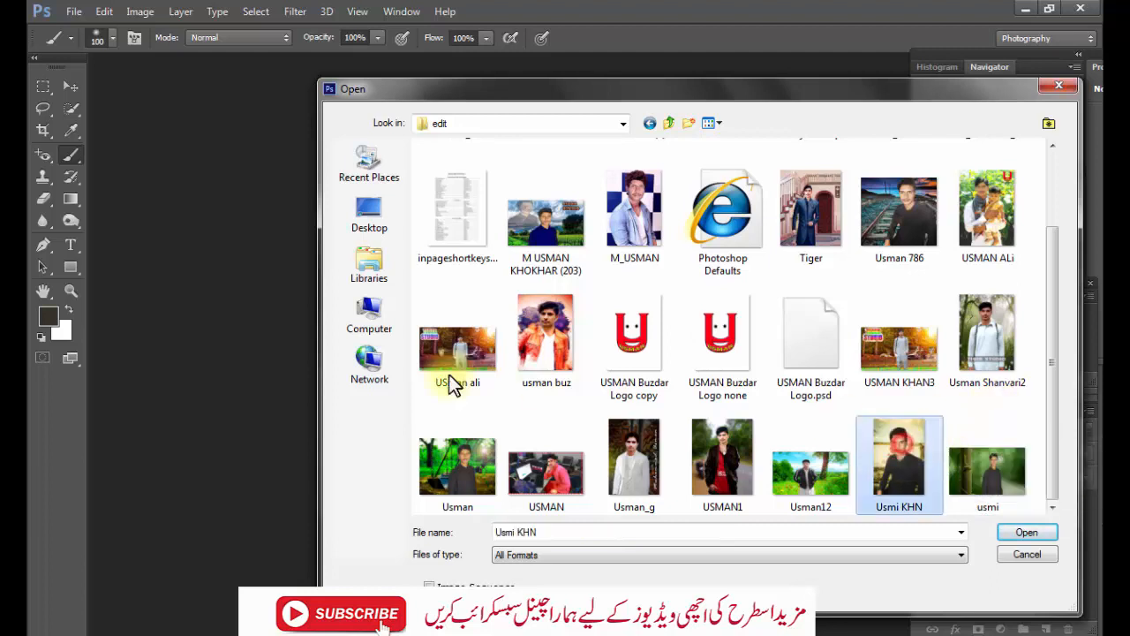
left_click(966, 355)
left_click(1027, 533)
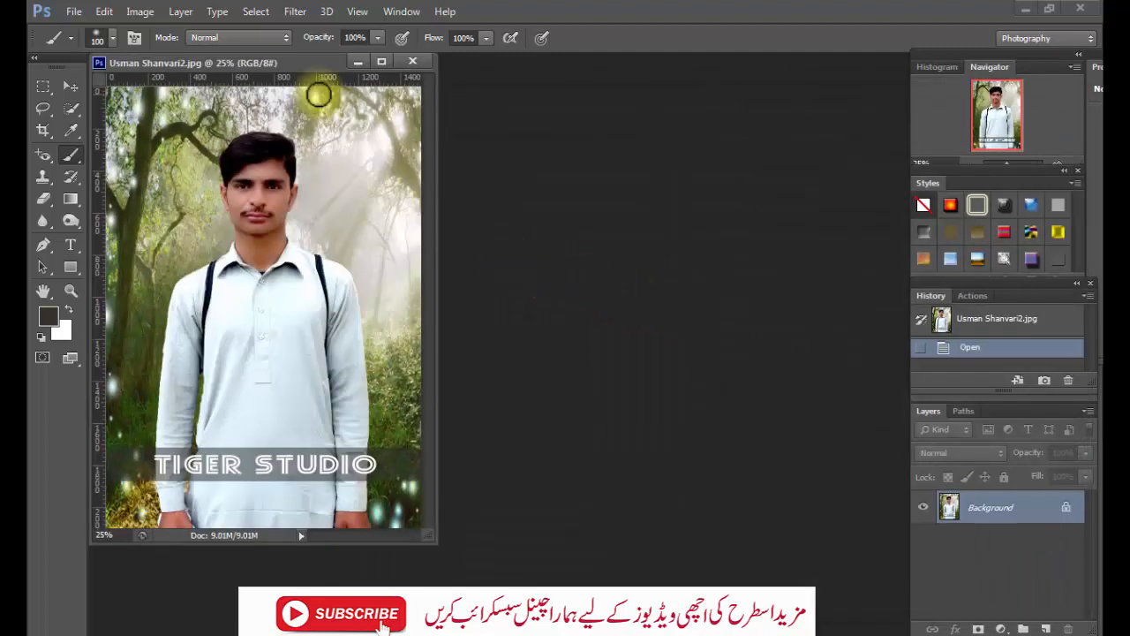
Centre the image window in the workspace and sample the man's forehead skin tone as the foreground colour with the Eyedropper.
mouse_move(311, 57)
left_mouse_down()
mouse_move(420, 98)
mouse_move(583, 116)
left_mouse_up()
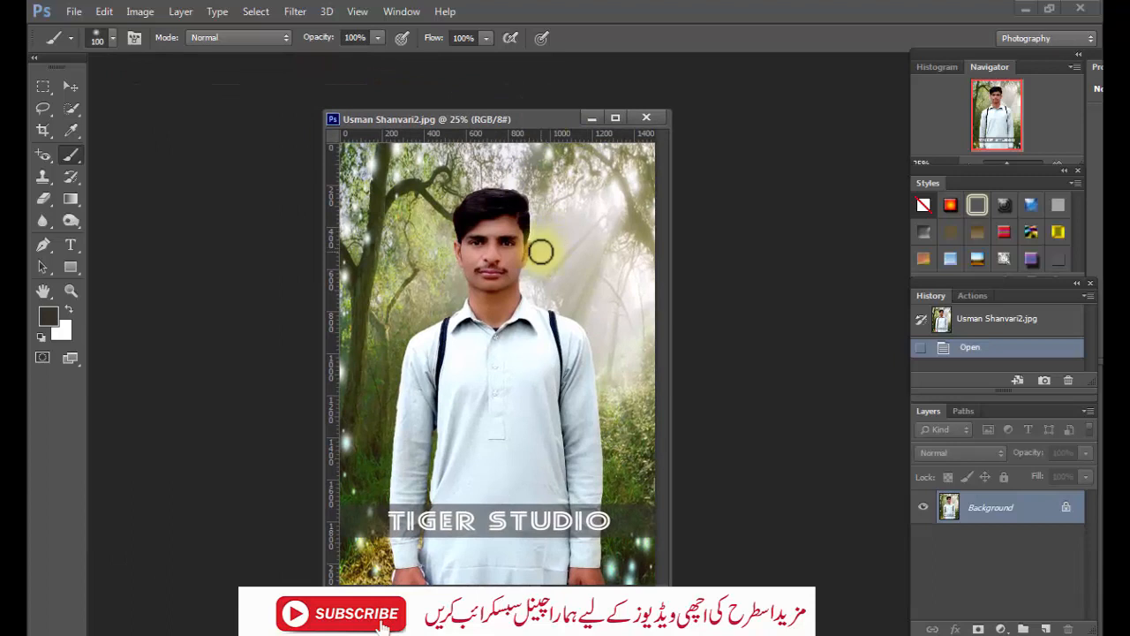
scroll(540, 251, "up", 2)
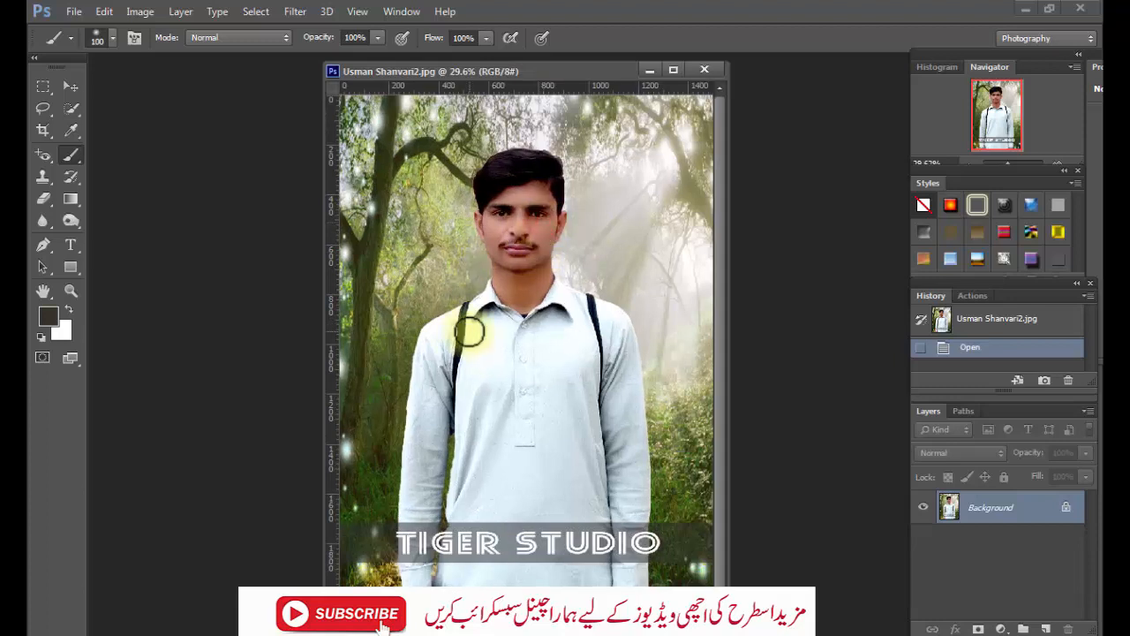
scroll(504, 324, "up", 3)
left_click_drag(512, 245, 532, 447)
left_click_drag(535, 365, 524, 341)
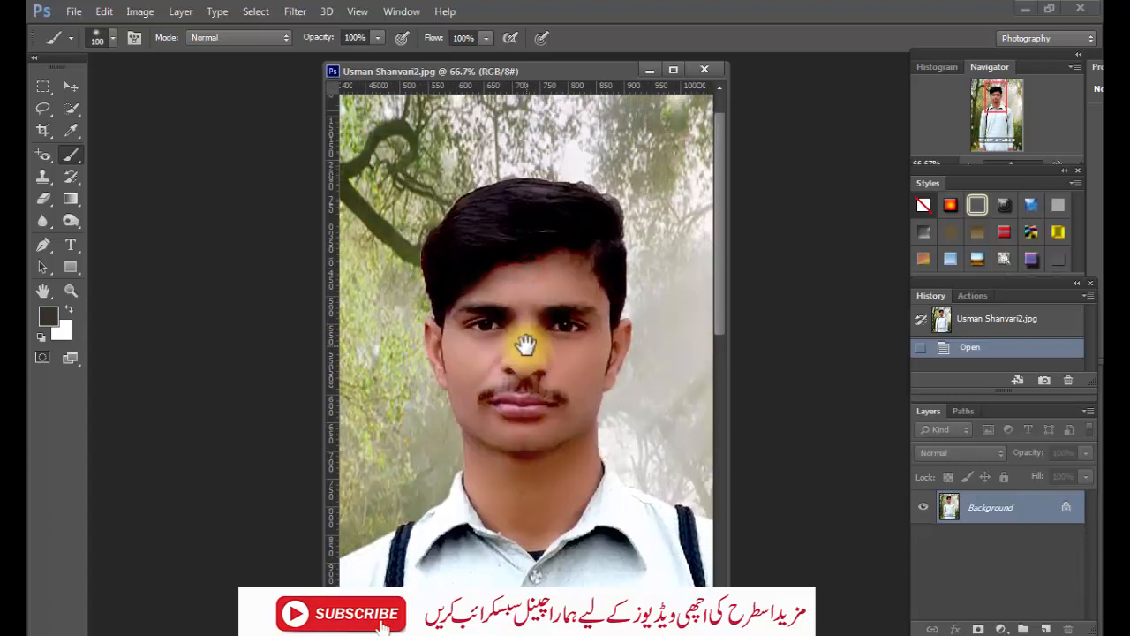
scroll(525, 345, "up", 2)
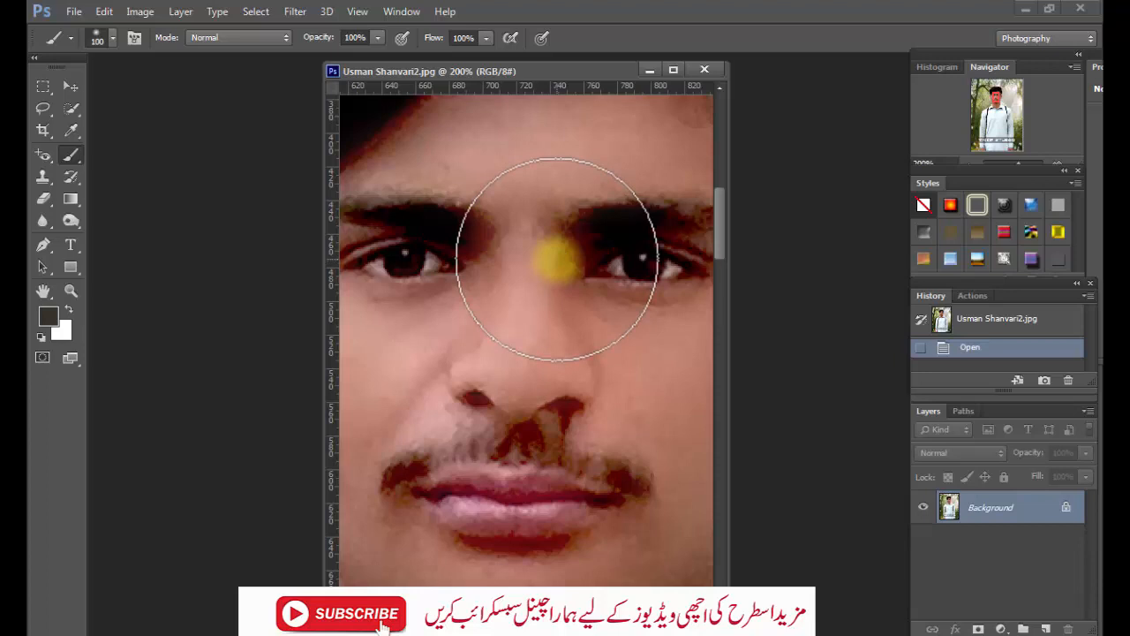
scroll(556, 258, "down", 1)
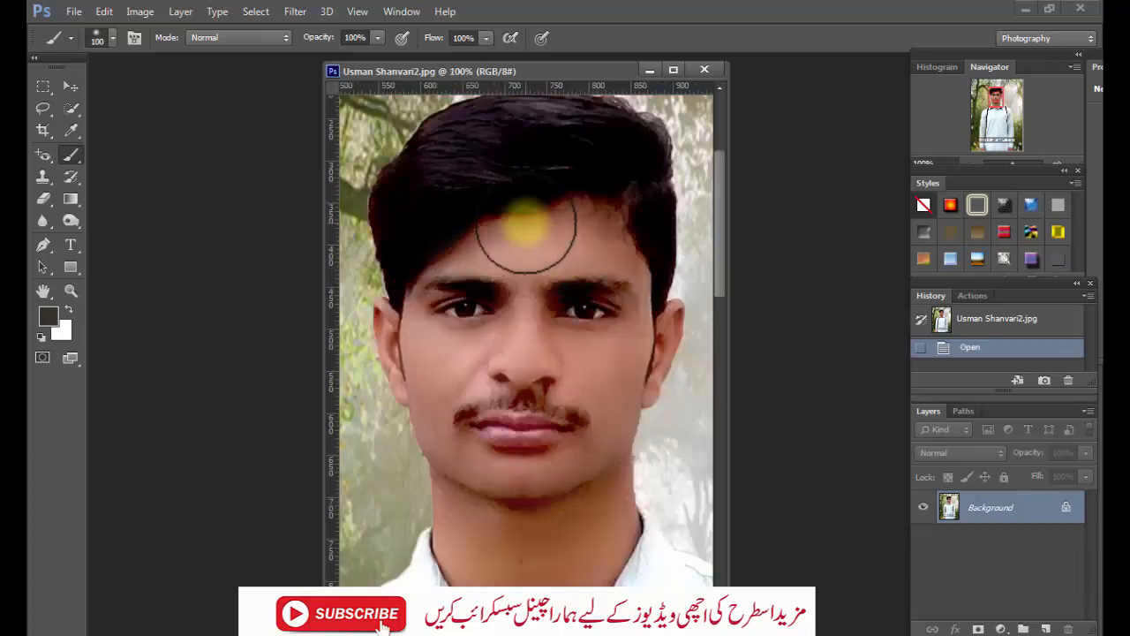
key("bracketleft")
key("bracketleft")
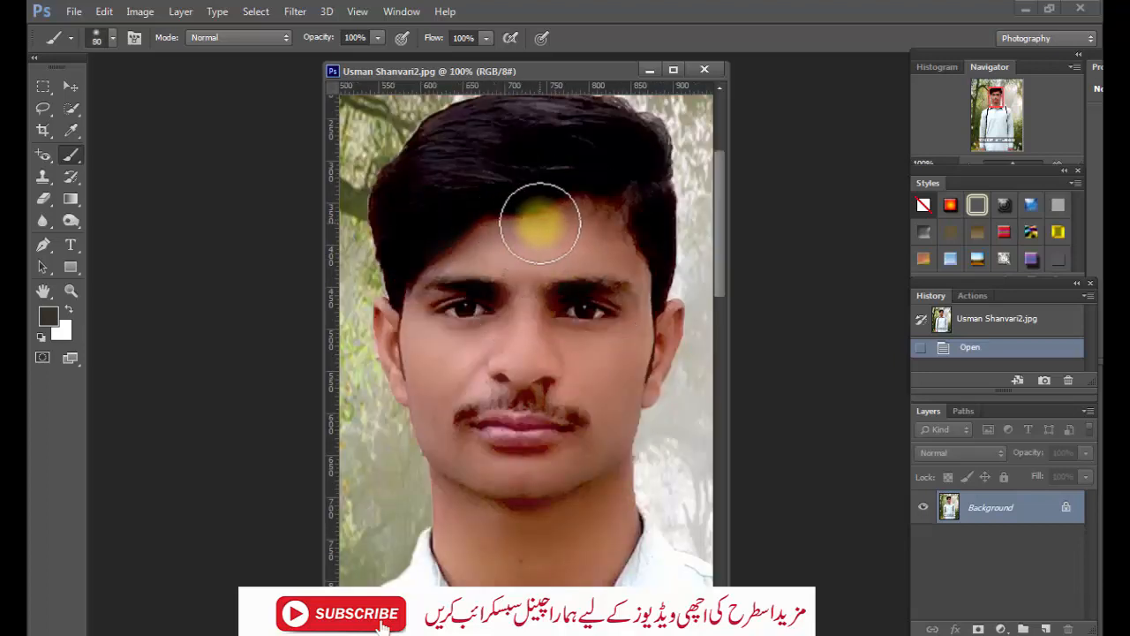
left_click(75, 129)
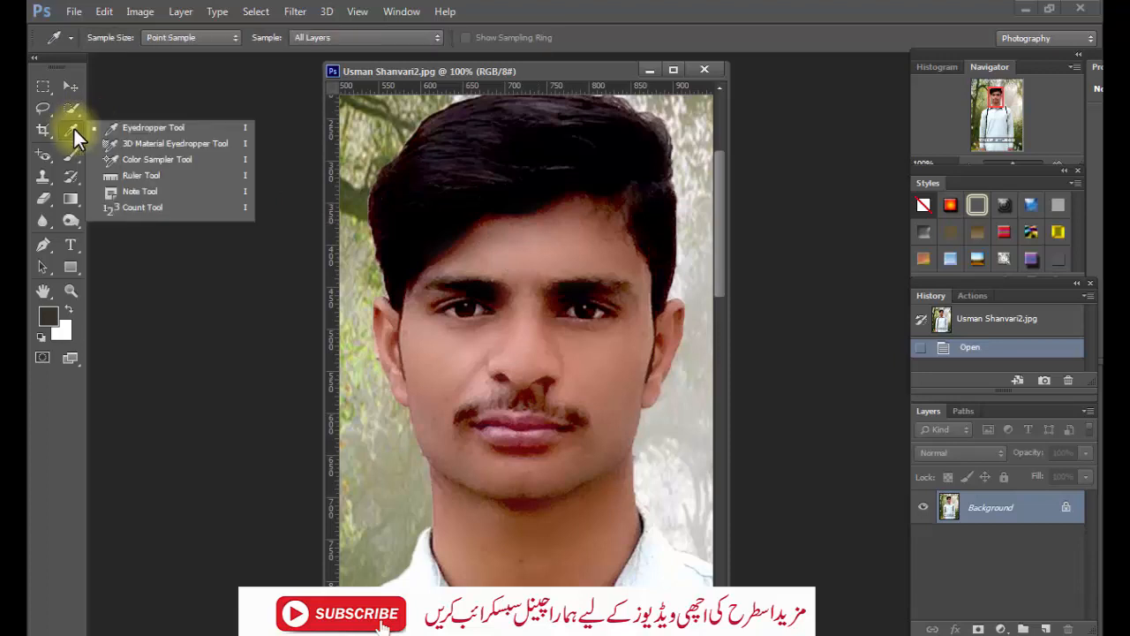
left_click(76, 131)
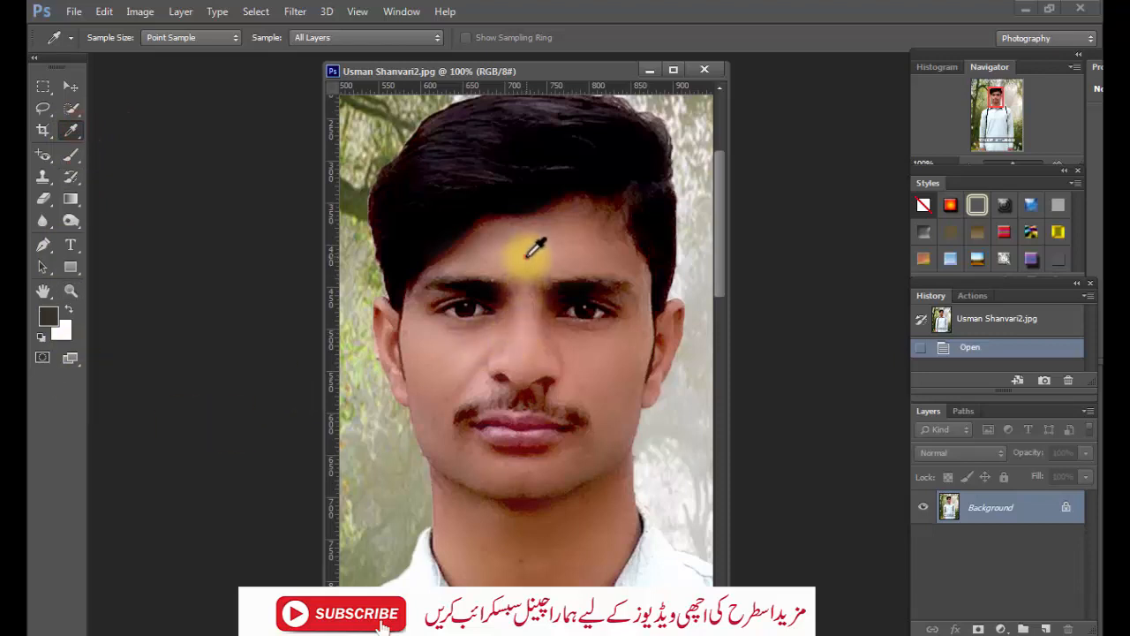
Dab the sampled skin tone onto the forehead near the hairline with a size 50 brush and undo the last dab.
left_click(72, 156)
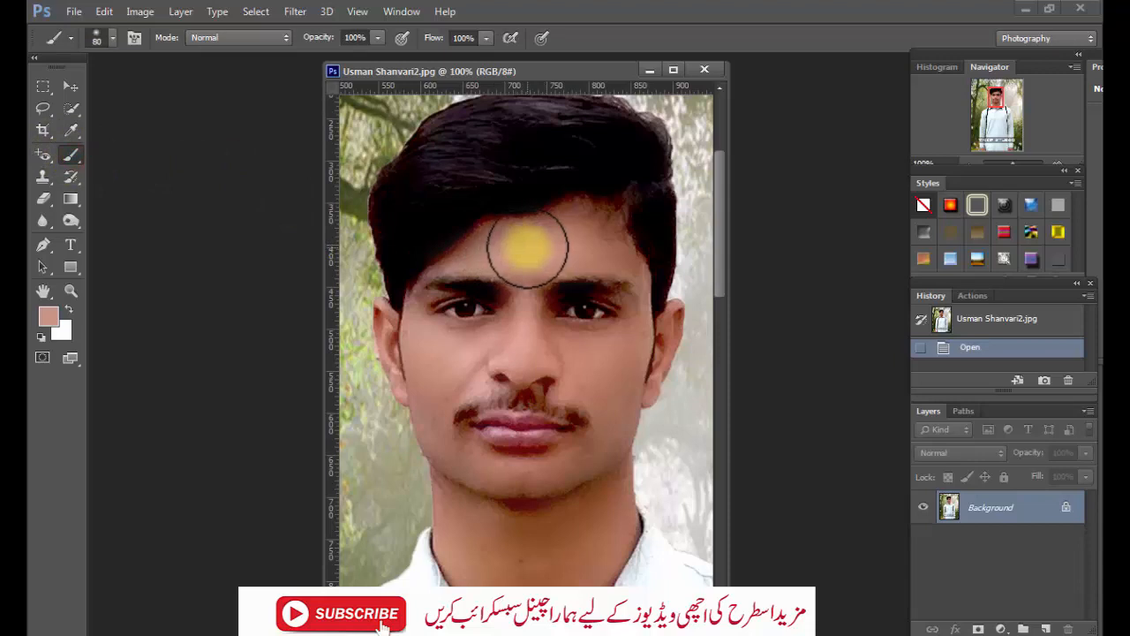
key("bracketleft")
key("bracketleft")
key("bracketleft")
left_click(588, 218)
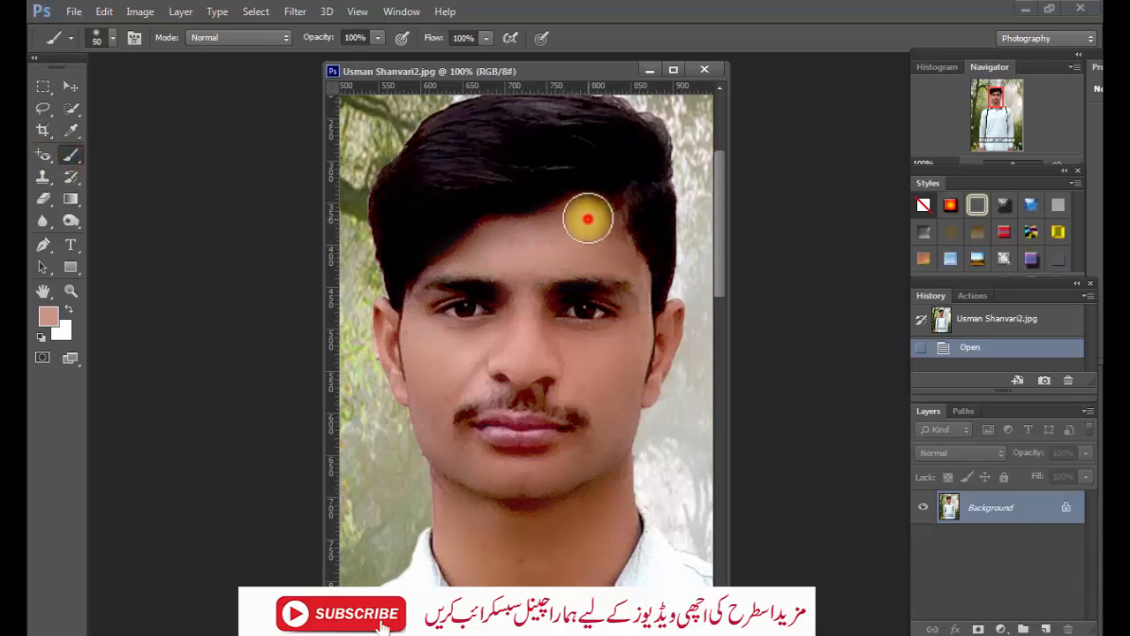
left_click(602, 209)
left_click(611, 225)
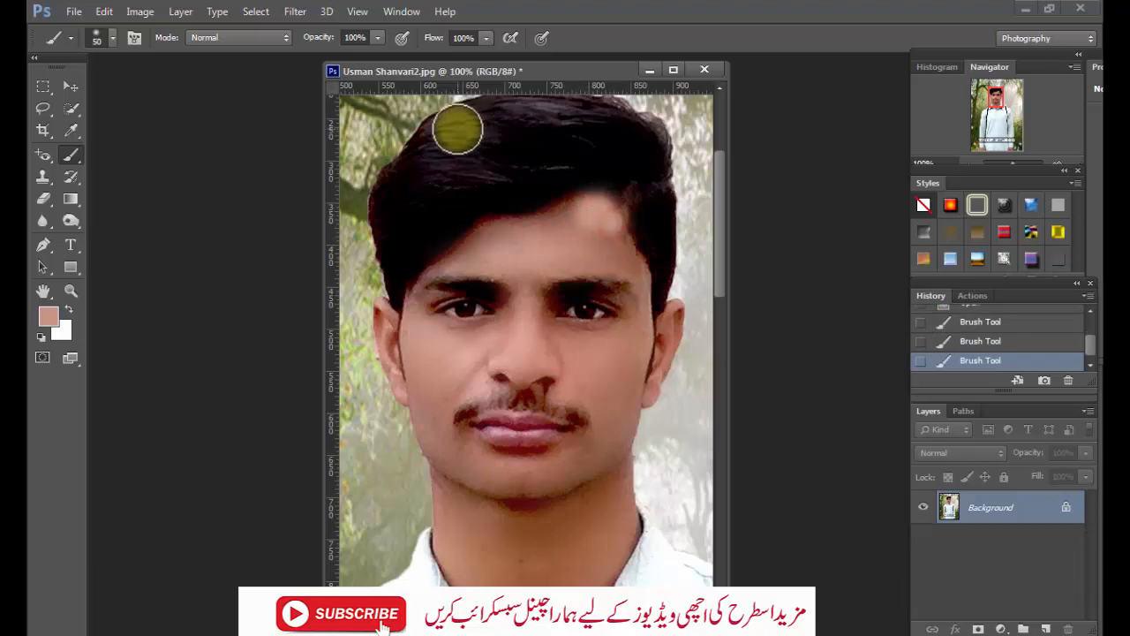
key("ctrl+z")
Lower the brush opacity to 51% and paint the skin tone across the upper forehead along the hairline.
left_click(376, 38)
left_click_drag(372, 40, 335, 55)
left_click(572, 224)
mouse_move(583, 223)
left_mouse_down()
mouse_move(610, 232)
mouse_move(623, 255)
mouse_move(615, 221)
mouse_move(626, 225)
mouse_move(628, 235)
mouse_move(610, 232)
mouse_move(622, 228)
left_mouse_up()
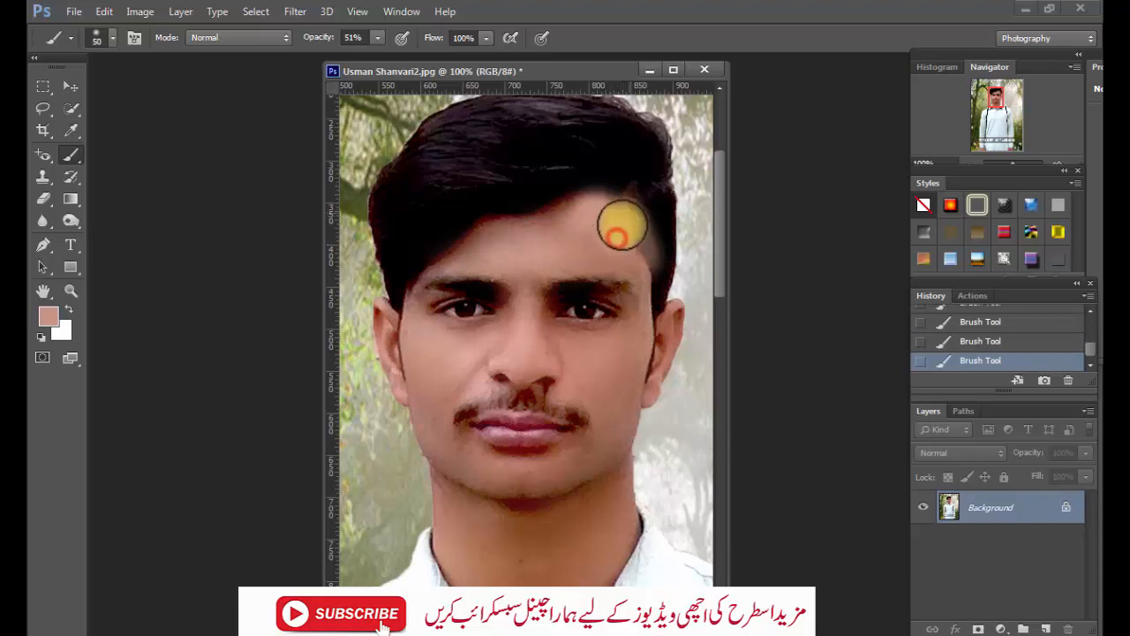
mouse_move(555, 205)
left_mouse_down()
mouse_move(537, 218)
mouse_move(535, 201)
mouse_move(554, 206)
left_mouse_up()
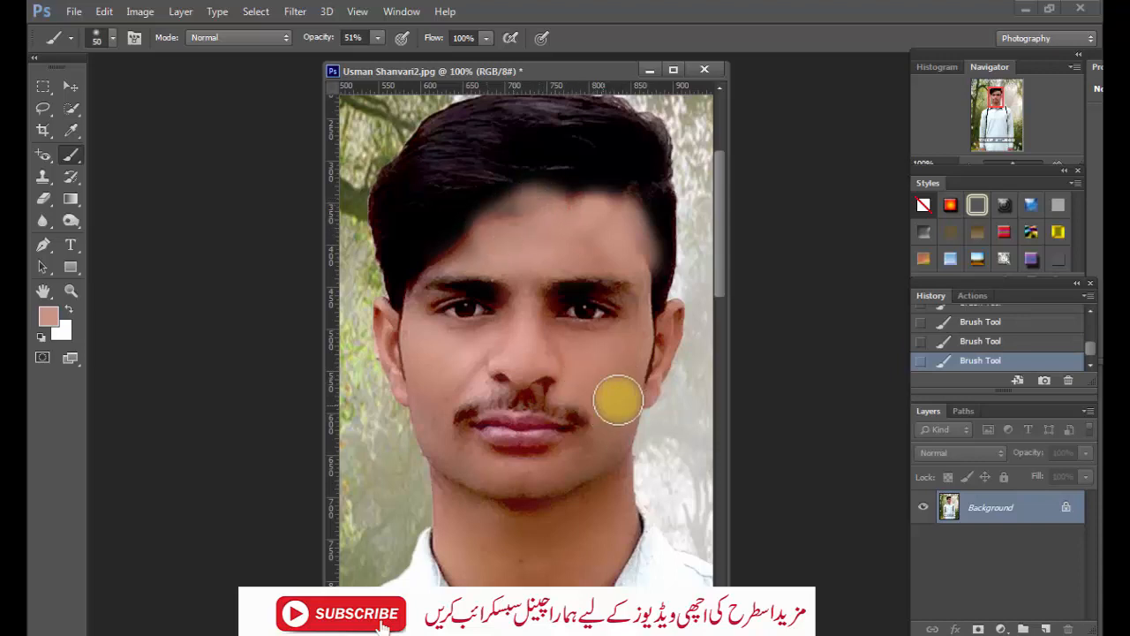
Paint the skin tone over the cheek, chin and neck, and touch up the forehead just below the hairline.
mouse_move(607, 359)
left_mouse_down()
mouse_move(586, 409)
mouse_move(604, 464)
left_mouse_up()
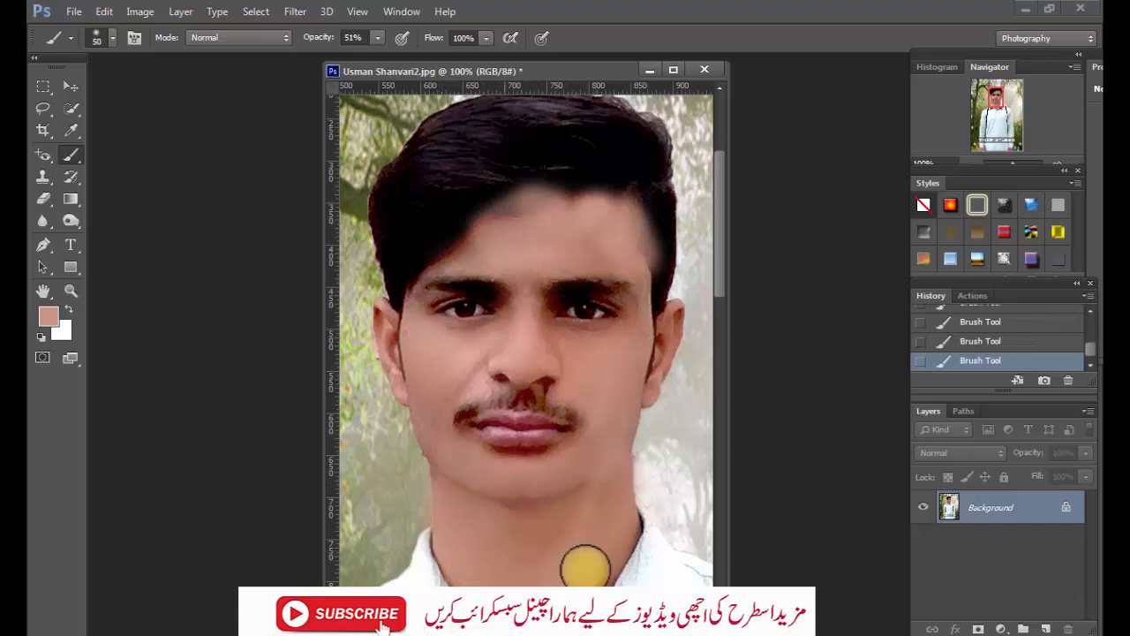
left_click(564, 469)
left_click(535, 506)
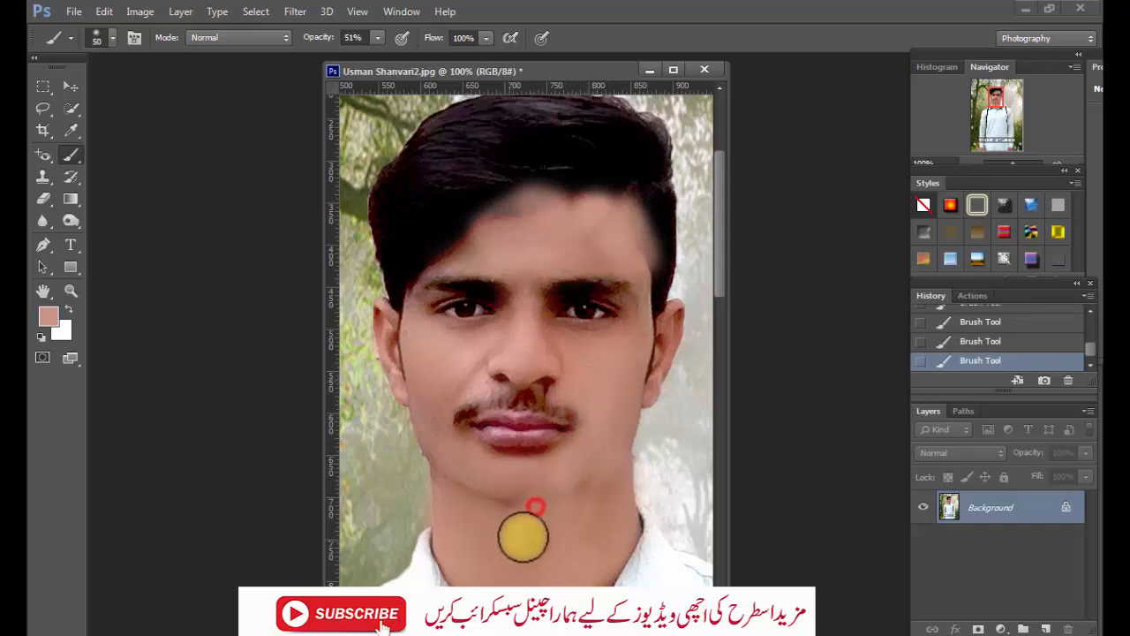
left_click(522, 221)
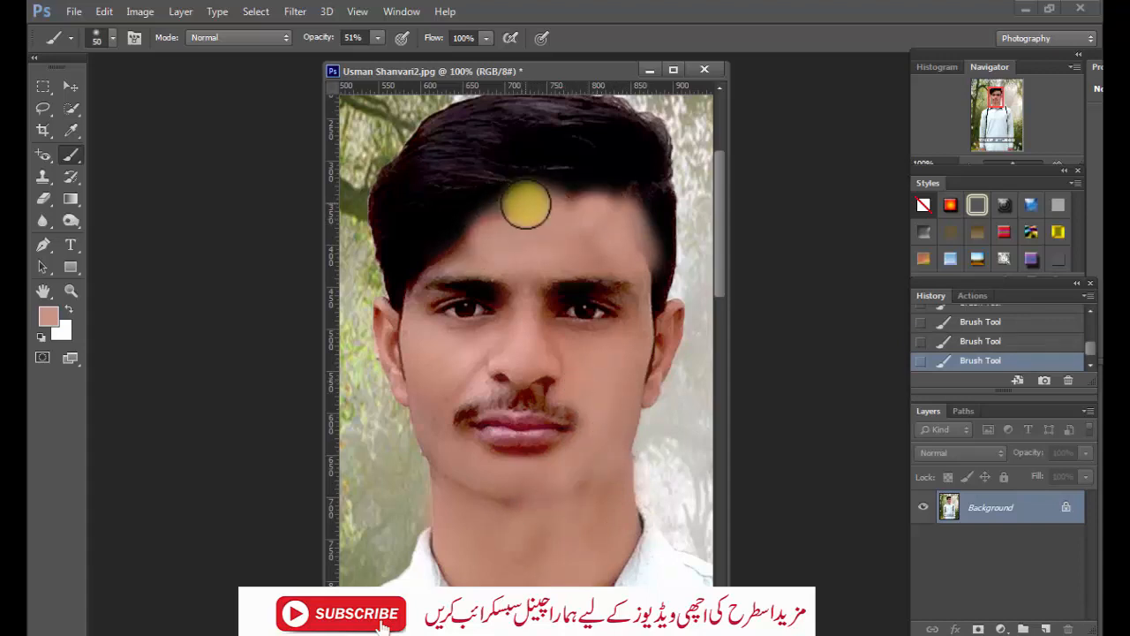
Sample the shirt's white as the foreground colour and return to the Brush tool.
scroll(525, 265, "down", 2)
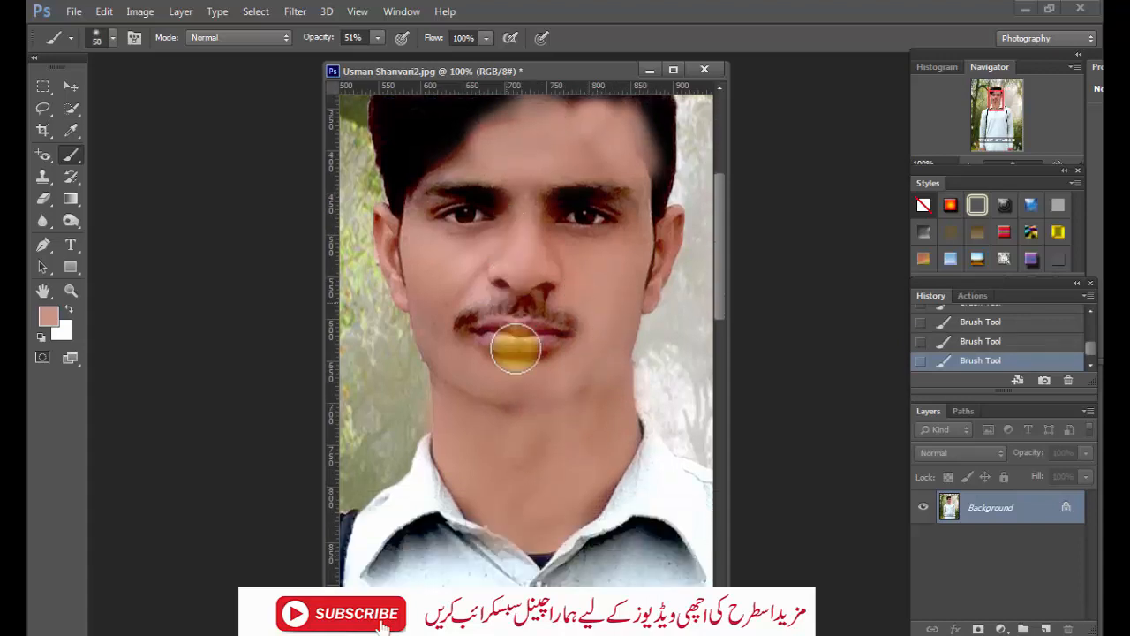
scroll(487, 510, "down", 2)
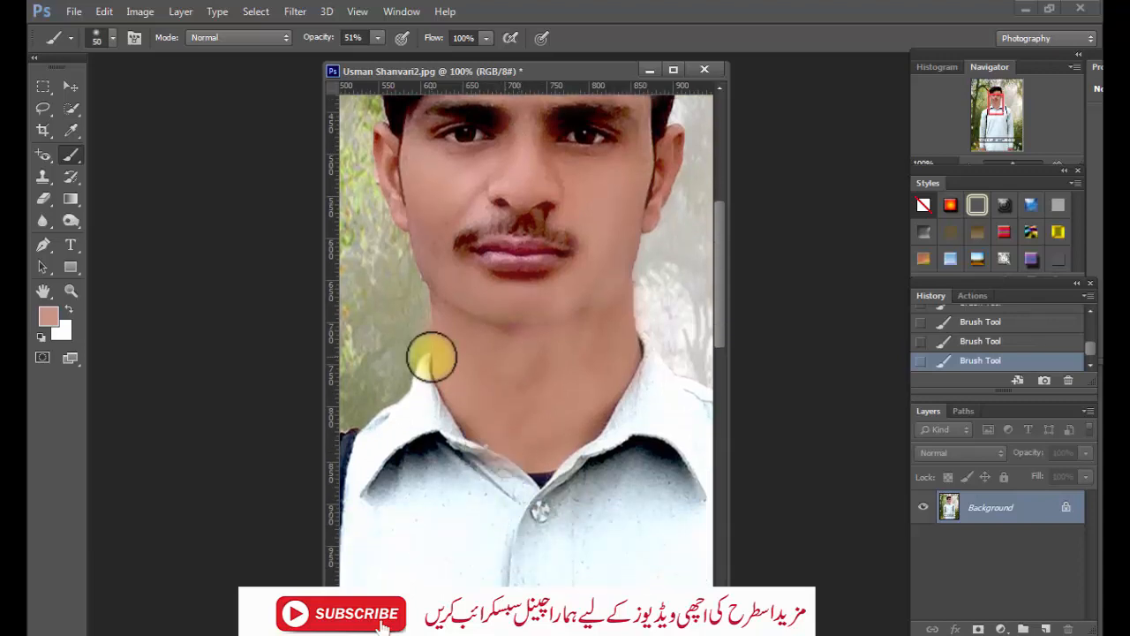
key("ctrl+minus")
key("ctrl+minus")
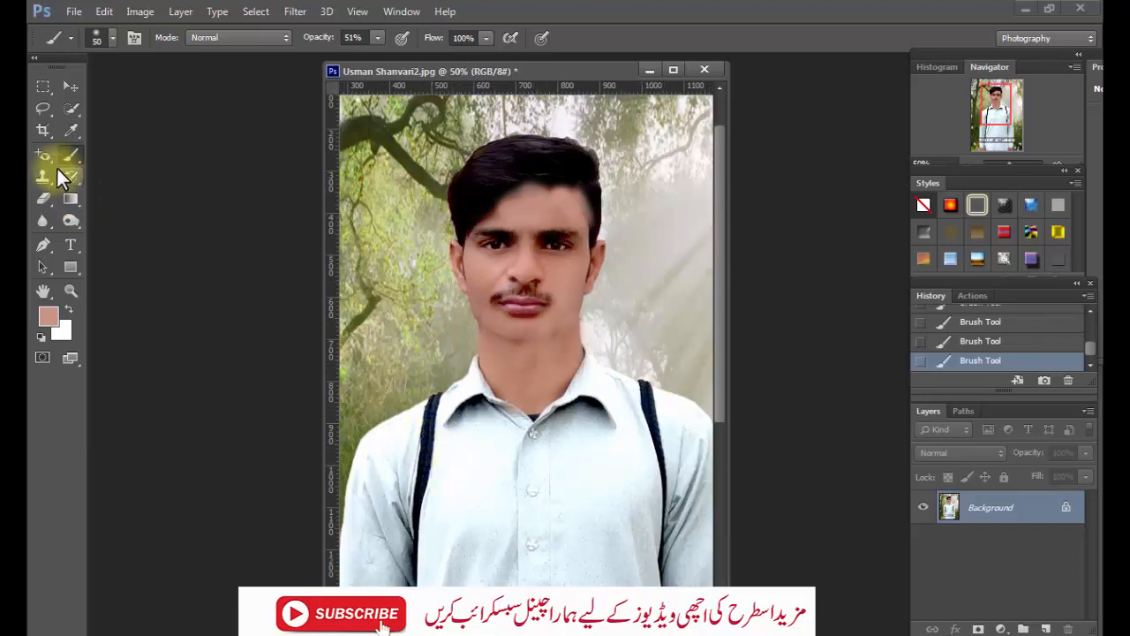
left_click(71, 132)
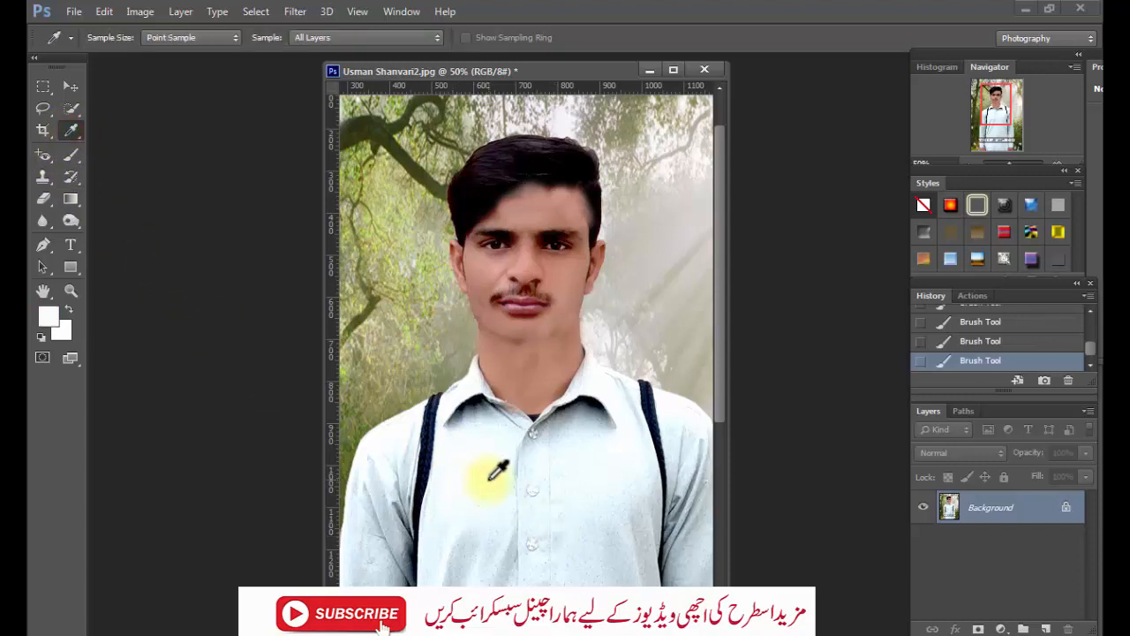
left_click(71, 156)
Paint over the dark strap on the left side of the shirt with the sampled white, raising the brush opacity to 90%.
mouse_move(379, 449)
left_mouse_down()
mouse_move(426, 459)
mouse_move(420, 506)
mouse_move(435, 451)
mouse_move(407, 505)
mouse_move(424, 450)
mouse_move(412, 535)
mouse_move(435, 404)
mouse_move(415, 455)
left_mouse_up()
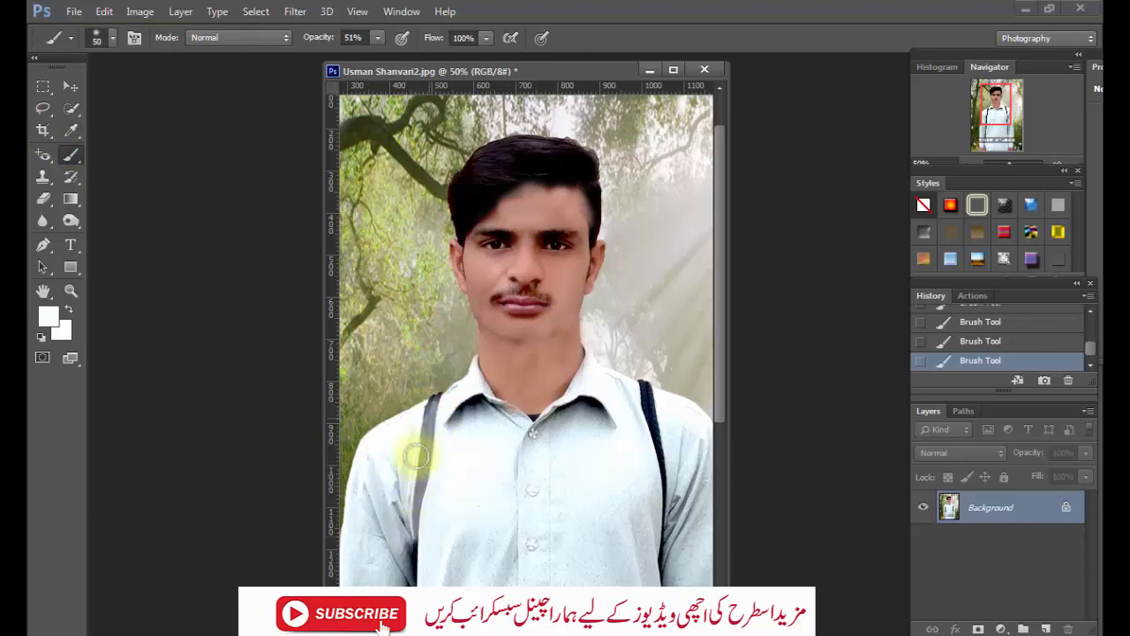
left_click_drag(381, 53, 412, 57)
mouse_move(426, 448)
left_mouse_down()
mouse_move(417, 488)
mouse_move(435, 423)
mouse_move(415, 481)
left_mouse_up()
mouse_move(414, 526)
left_mouse_down()
mouse_move(418, 482)
mouse_move(411, 576)
mouse_move(415, 477)
left_mouse_up()
left_click_drag(430, 430, 432, 401)
left_click(437, 400)
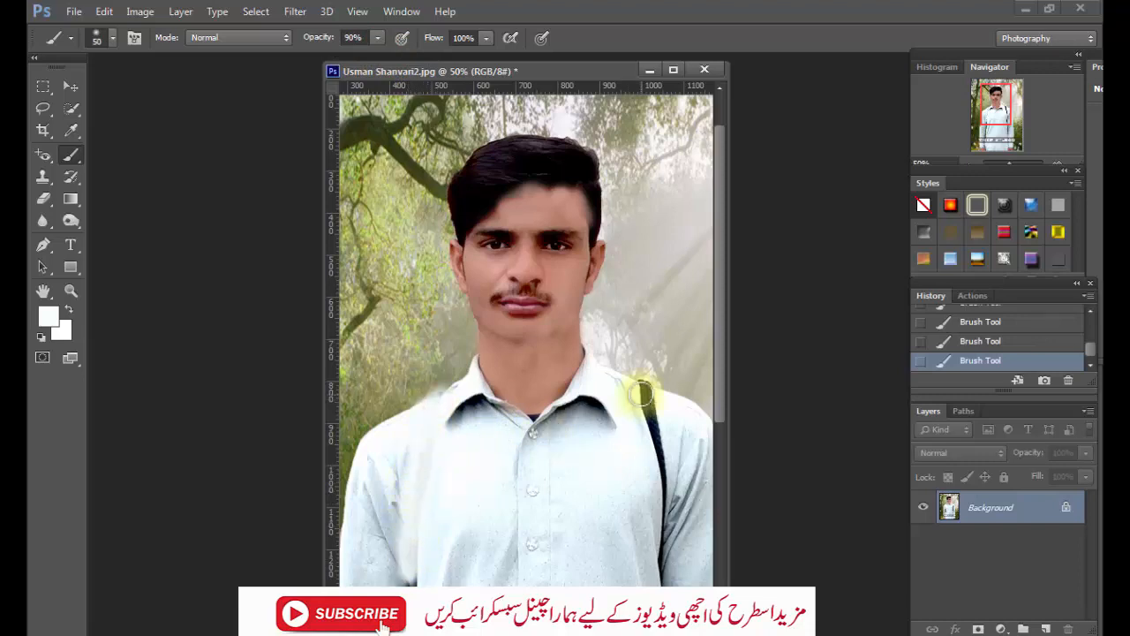
Cover the dark strap on the right side of the shirt with the sampled white.
mouse_move(644, 429)
left_mouse_down()
mouse_move(662, 429)
mouse_move(652, 490)
left_mouse_up()
mouse_move(655, 434)
left_mouse_down()
mouse_move(669, 505)
mouse_move(661, 542)
mouse_move(667, 488)
left_mouse_up()
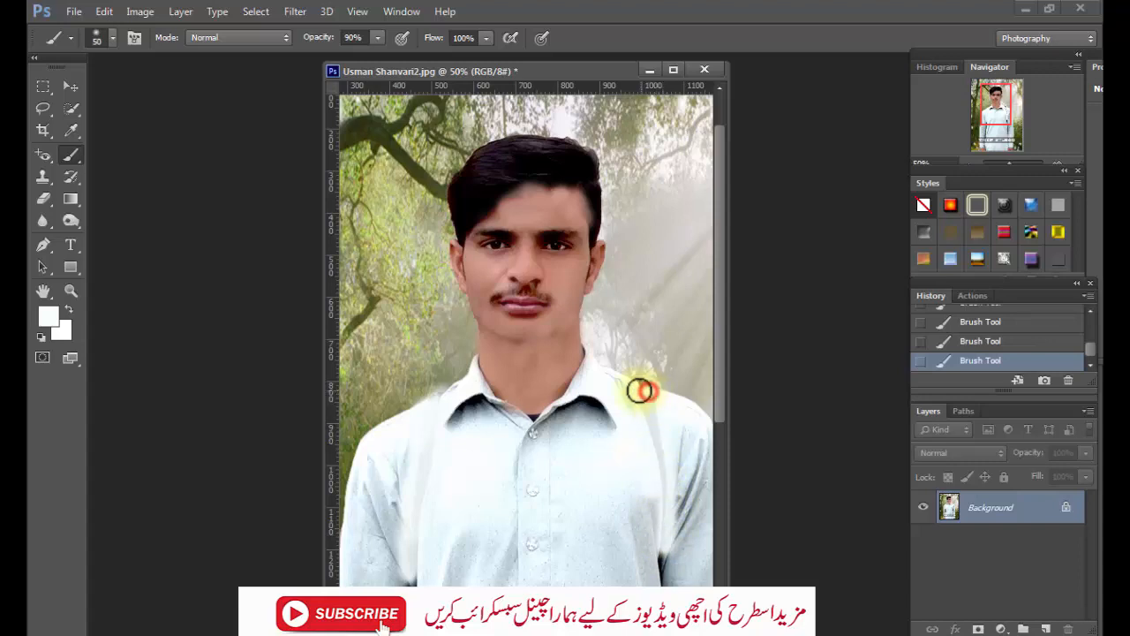
left_click_drag(658, 422, 671, 499)
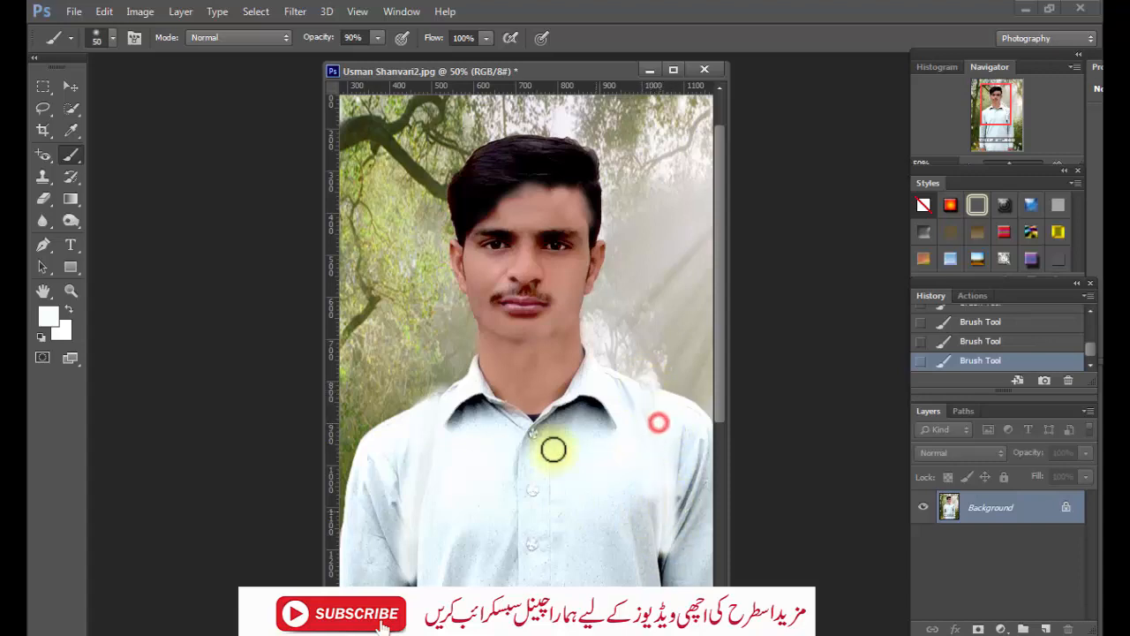
Paint white over the remaining lower ends of both straps near the armpits.
scroll(526, 478, "down", 3)
scroll(430, 544, "down", 3)
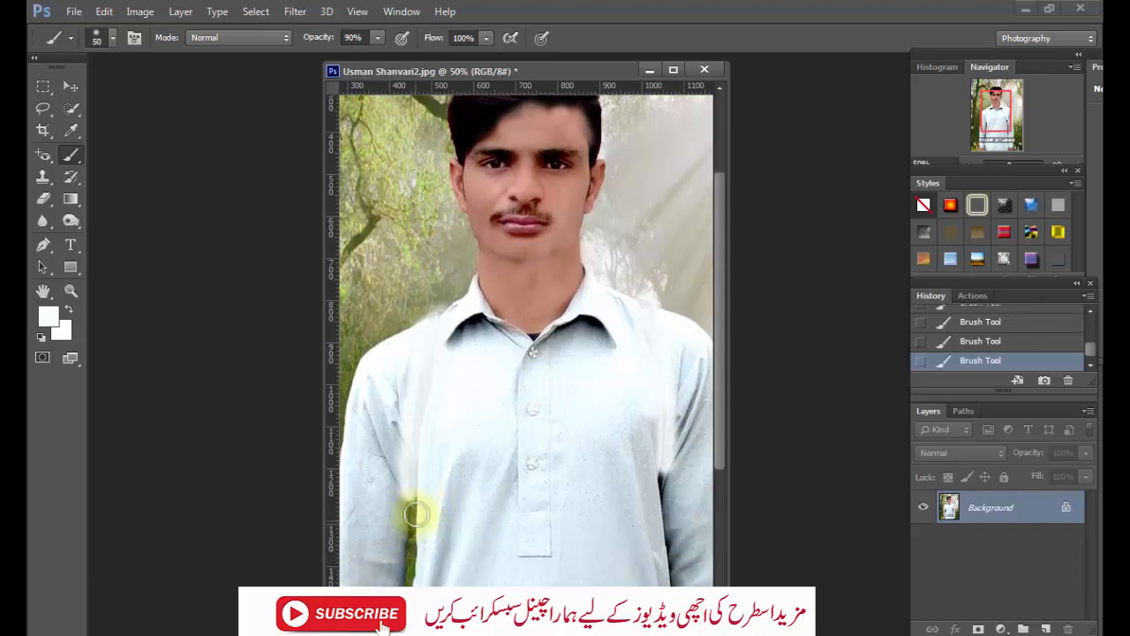
mouse_move(409, 501)
left_mouse_down()
mouse_move(416, 517)
mouse_move(418, 504)
left_mouse_up()
left_click(671, 473)
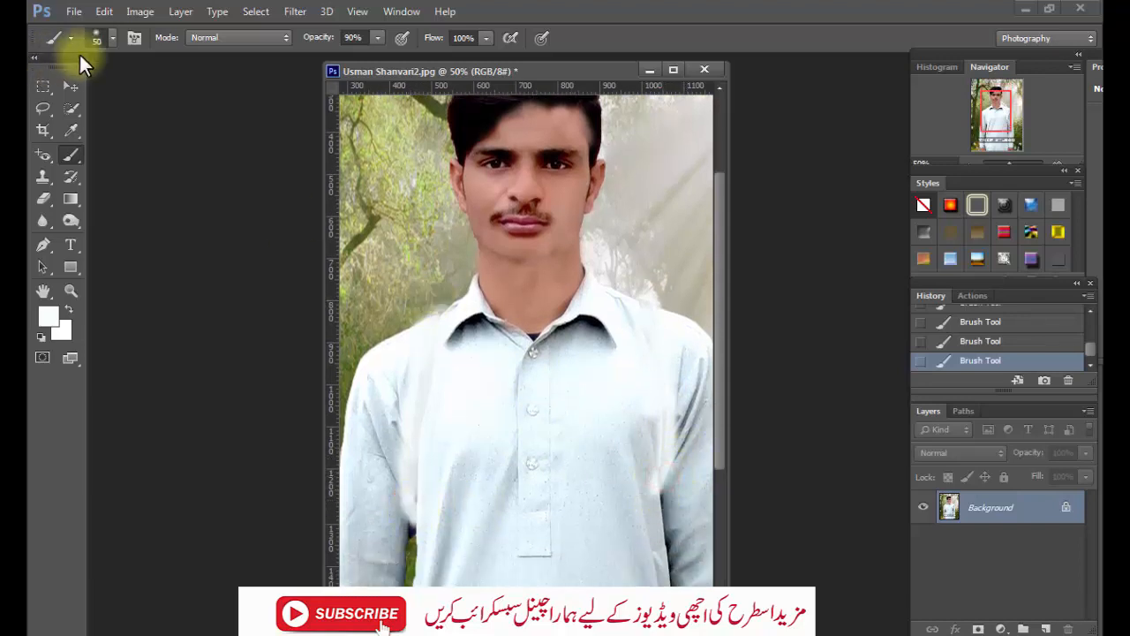
Try the hard round brush tip and switch to the soft round tip at 50 px with 0% hardness.
left_click(107, 37)
left_click(88, 169)
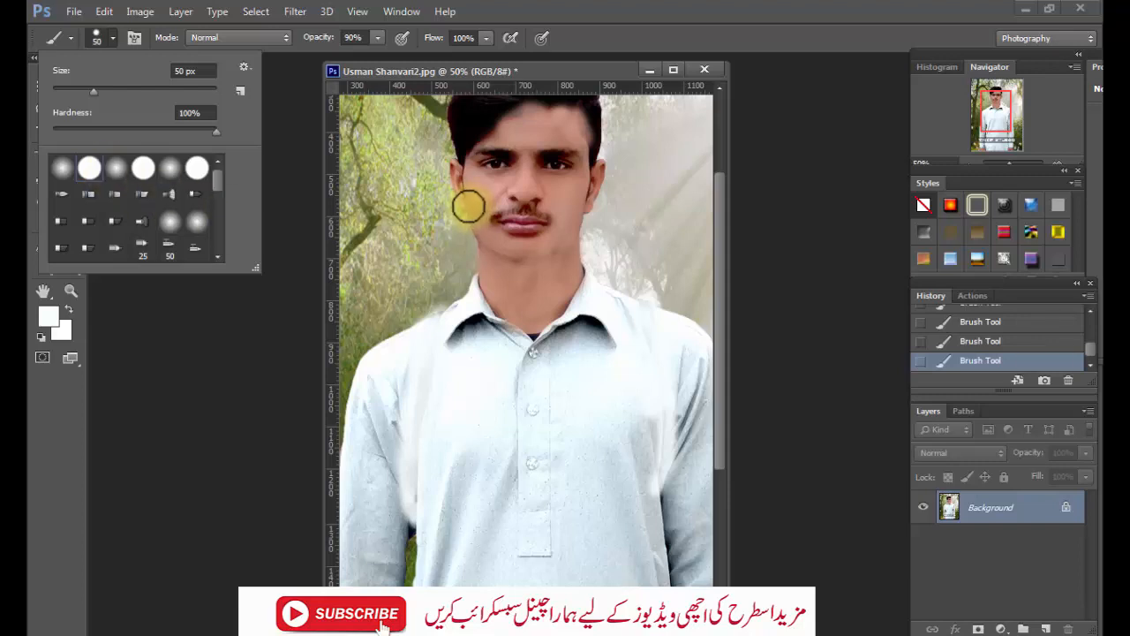
left_click(117, 170)
left_click(622, 260)
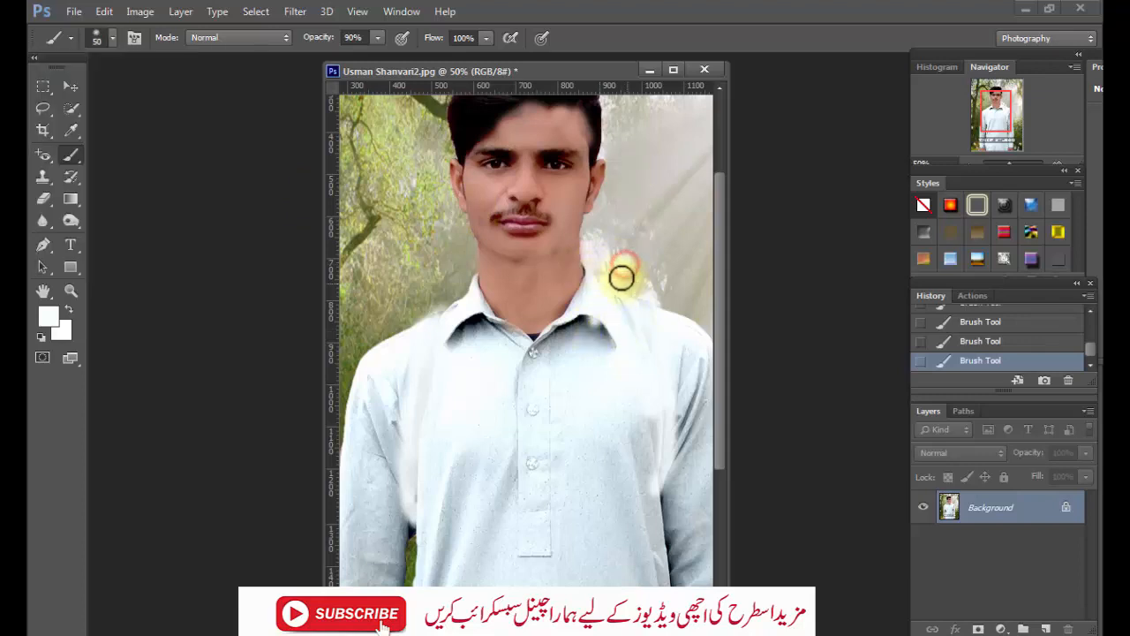
Load the brush set Dried Blood Splatters (675 pixels).abr from the Dried_Blood_Splatters__675_pixels_ folder inside photoshop brushes + layer mask on drive D.
left_click(113, 39)
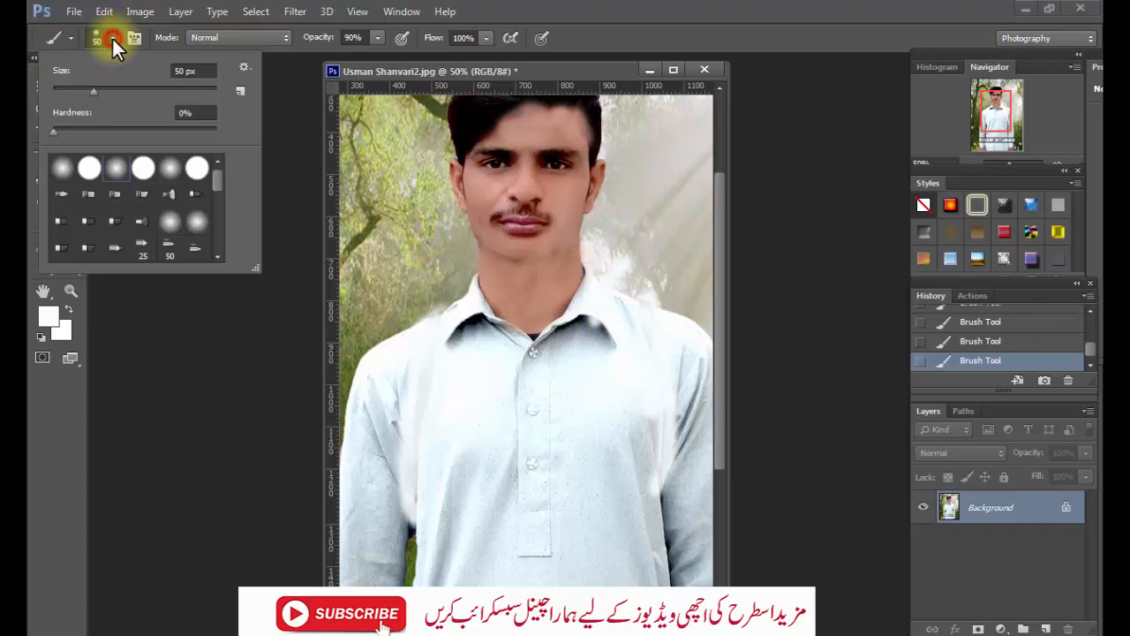
left_click(245, 68)
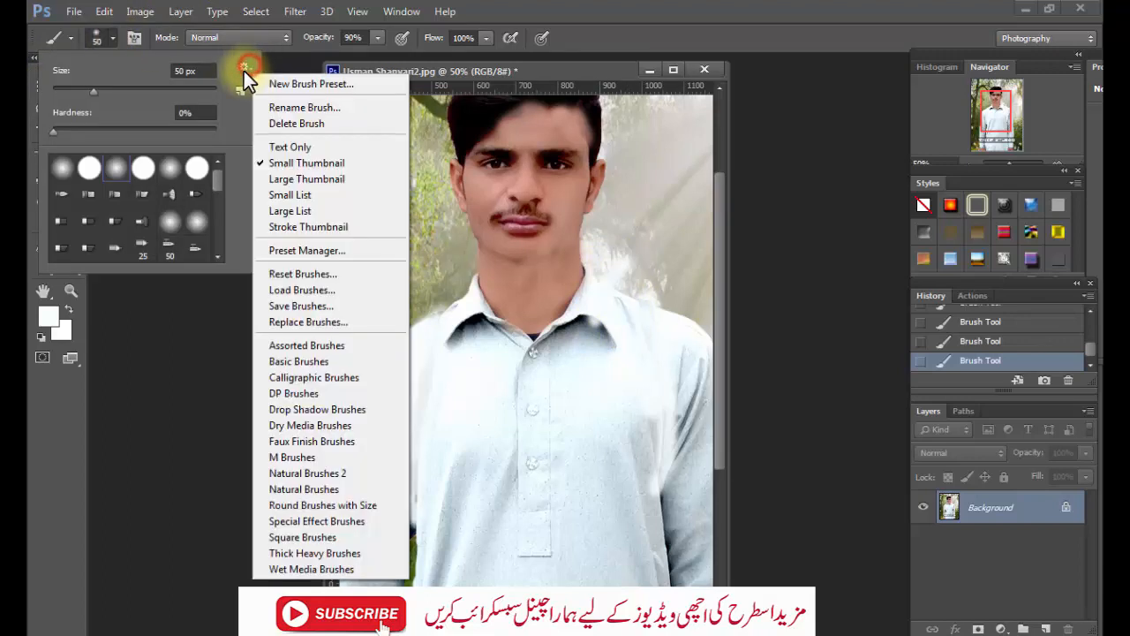
left_click(312, 288)
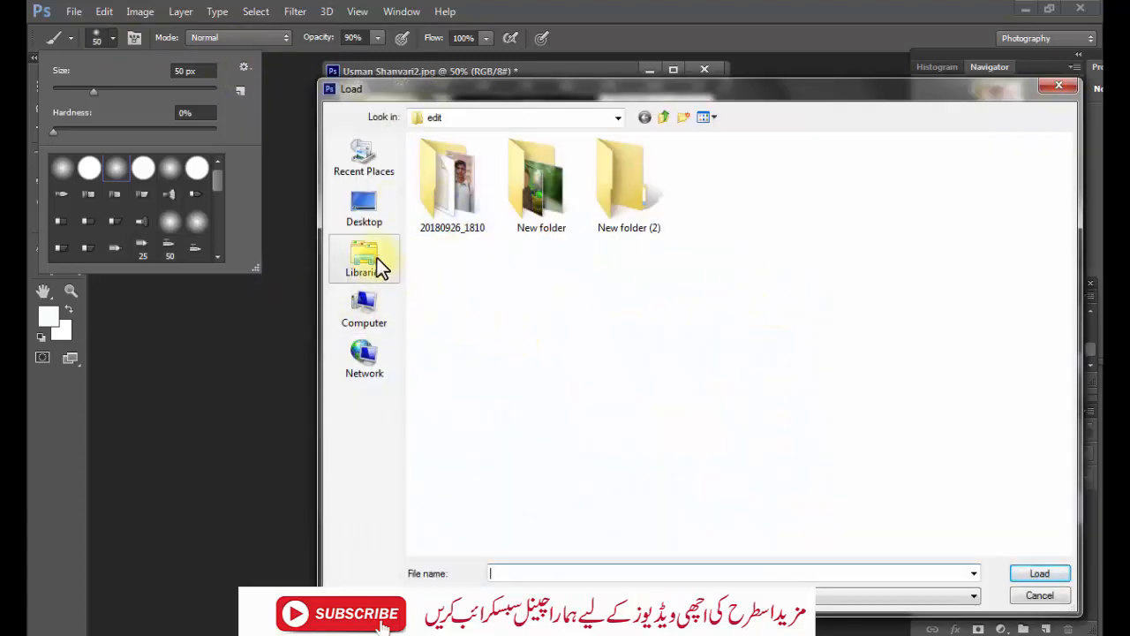
left_click(364, 306)
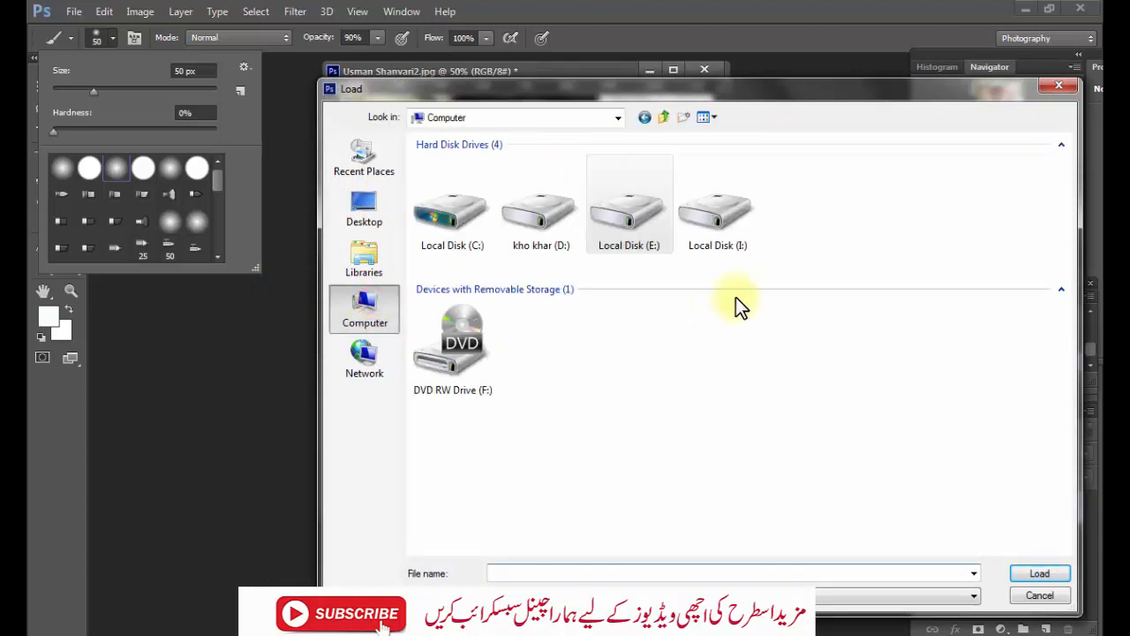
double_click(568, 237)
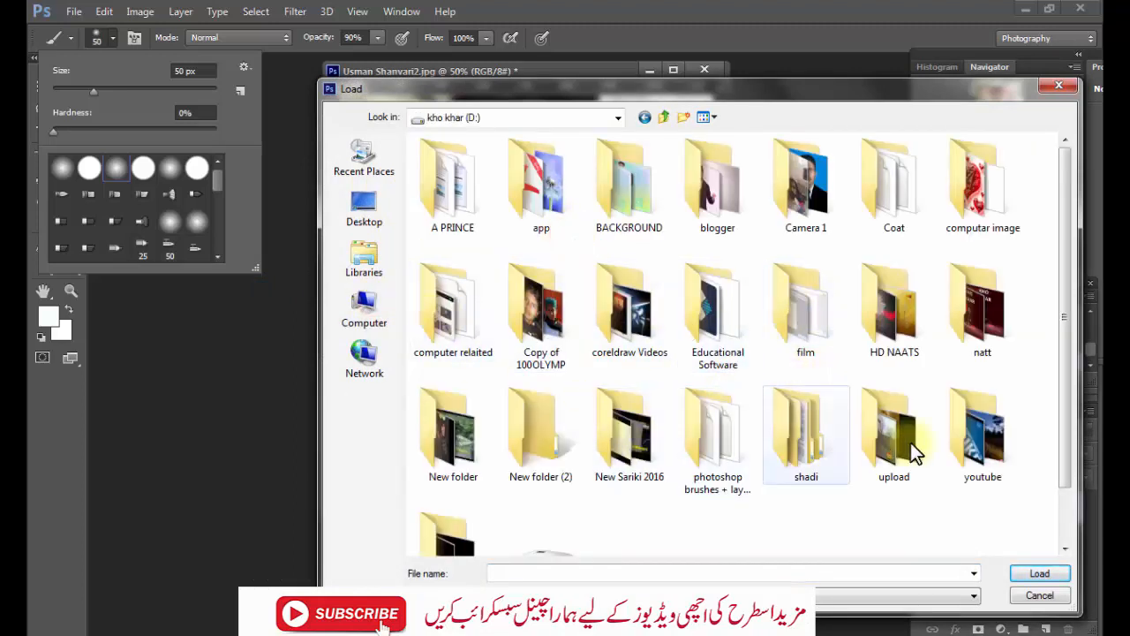
double_click(717, 477)
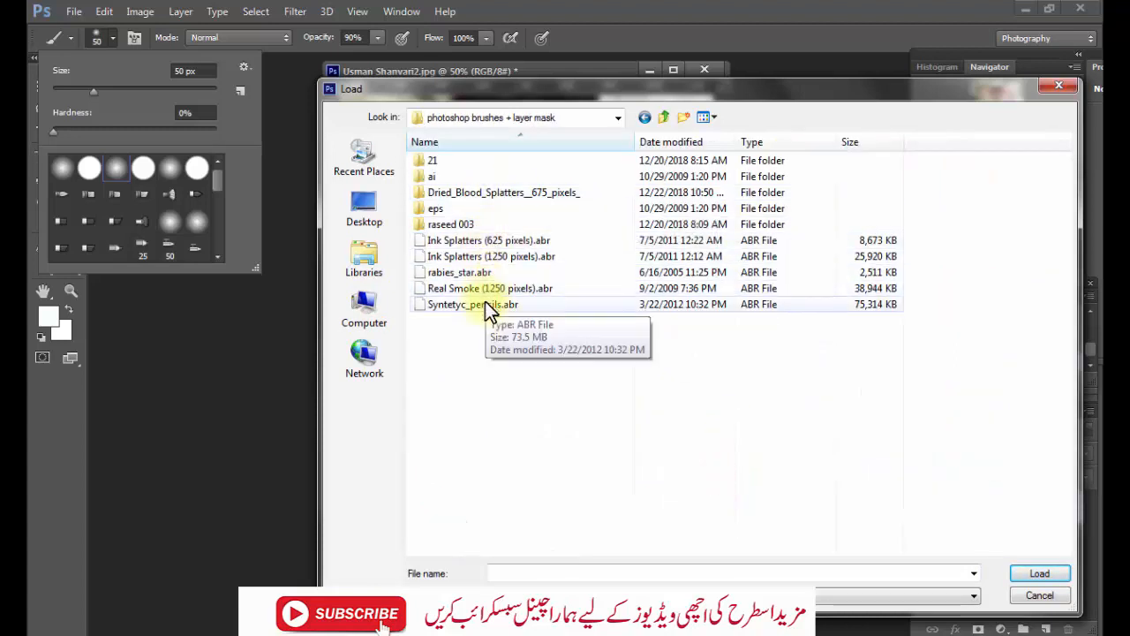
double_click(482, 191)
left_click(484, 163)
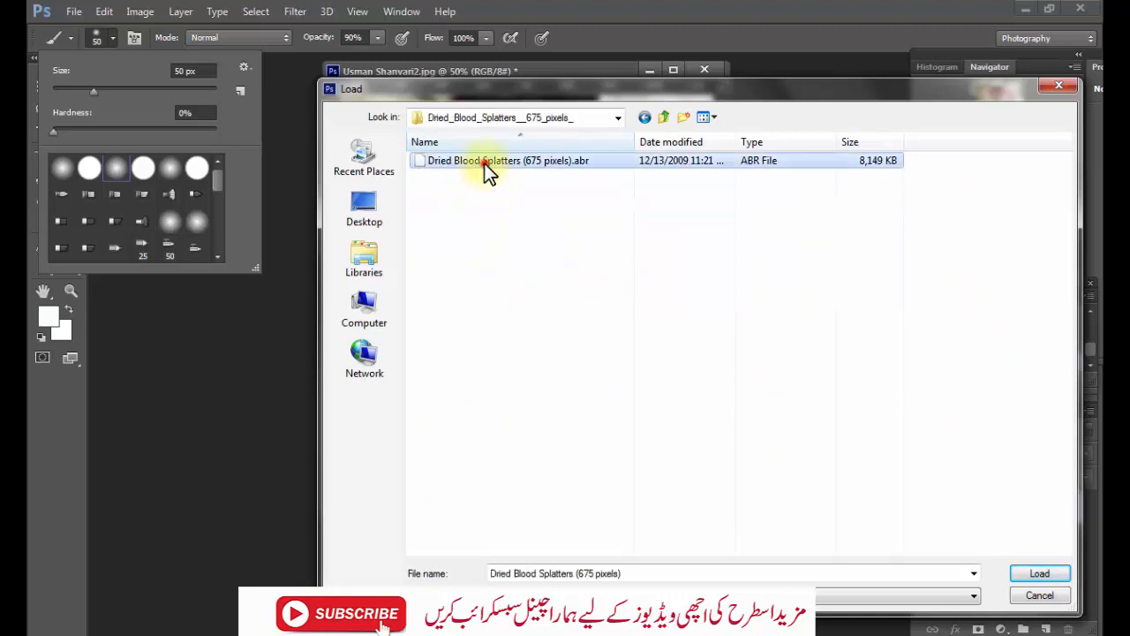
left_click(1033, 571)
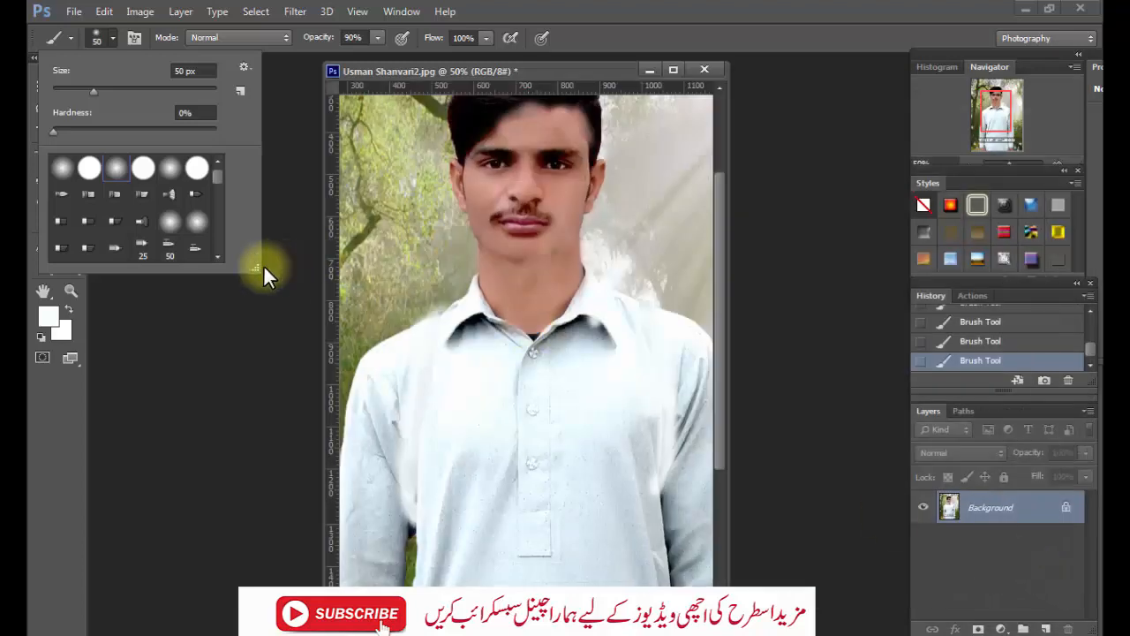
Enlarge the brush preset picker and choose one of the loaded 675 px blood splatter tips.
mouse_move(254, 264)
left_mouse_down()
mouse_move(255, 481)
mouse_move(277, 560)
mouse_move(545, 519)
left_mouse_up()
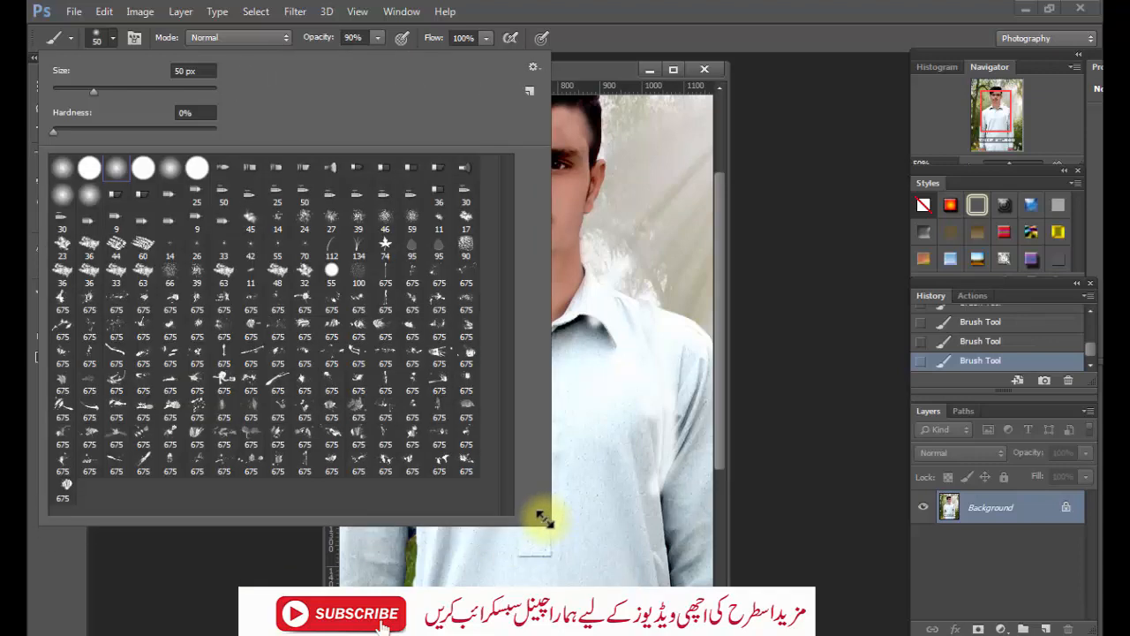
left_click(370, 466)
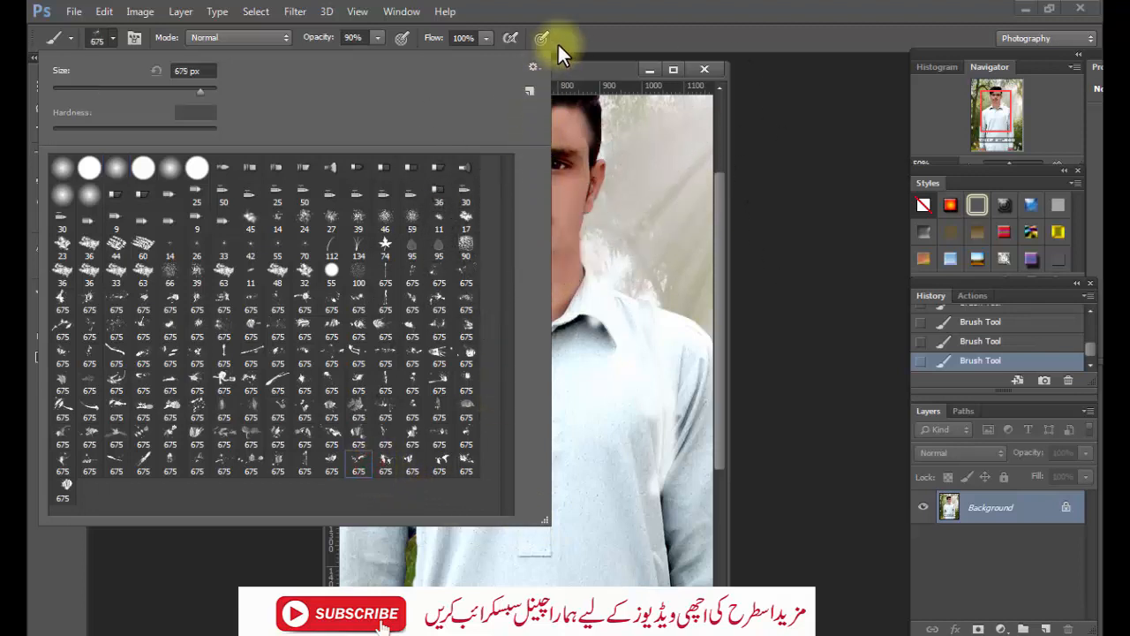
left_click(594, 9)
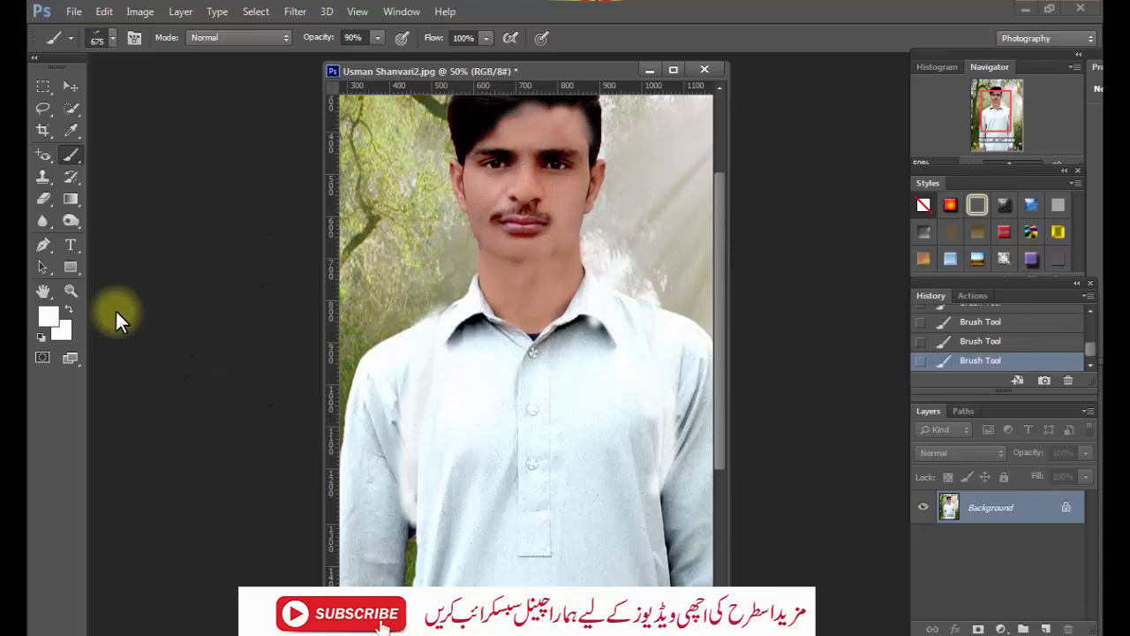
Set the foreground colour to red, hex ea1923.
left_click(49, 316)
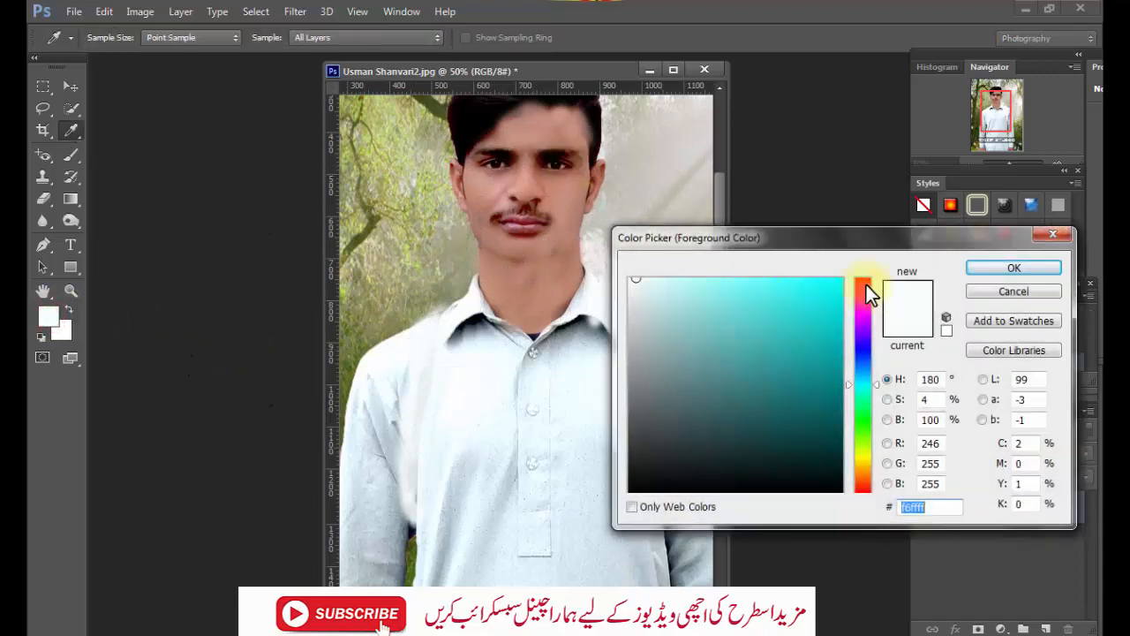
left_click(862, 279)
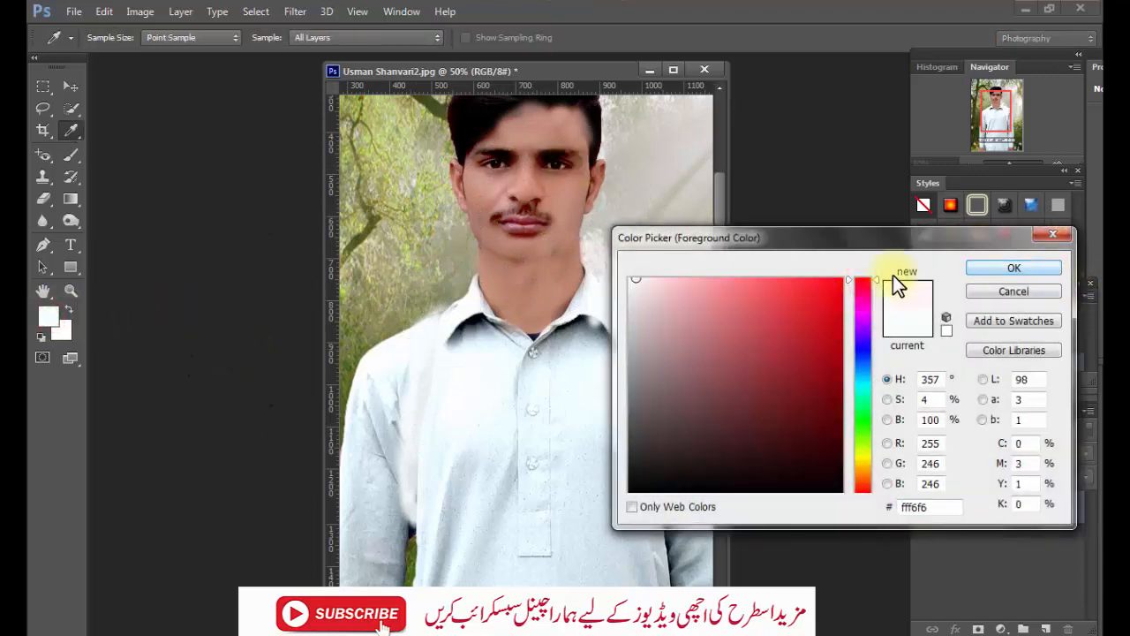
left_click(820, 295)
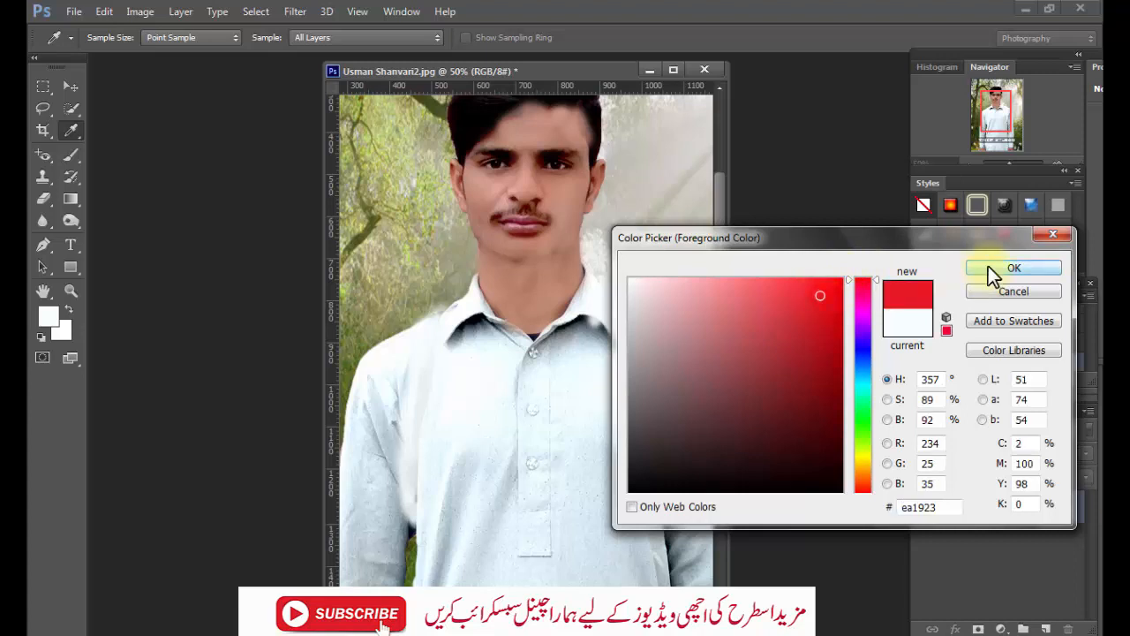
left_click(1013, 267)
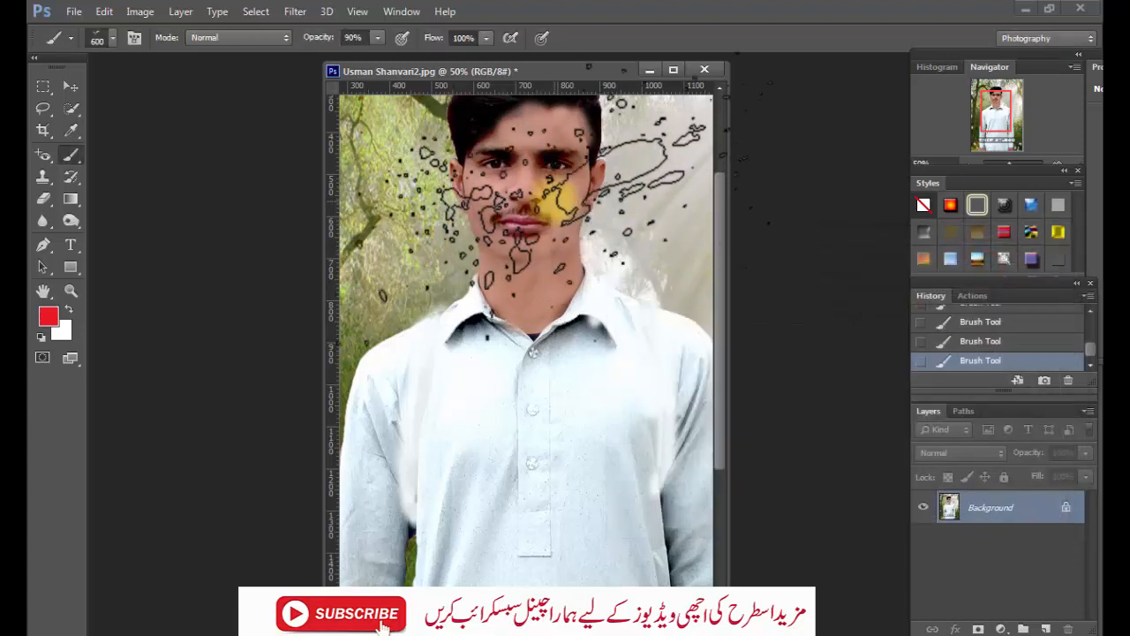
Reduce the splatter brush to 250 px and paint red splatters over the shirt, neck, lower face and nearby background.
key("bracketleft")
key("bracketleft")
key("bracketleft")
key("bracketleft")
key("bracketleft")
mouse_move(551, 278)
left_mouse_down()
mouse_move(550, 298)
mouse_move(494, 366)
mouse_move(542, 378)
mouse_move(574, 477)
left_mouse_up()
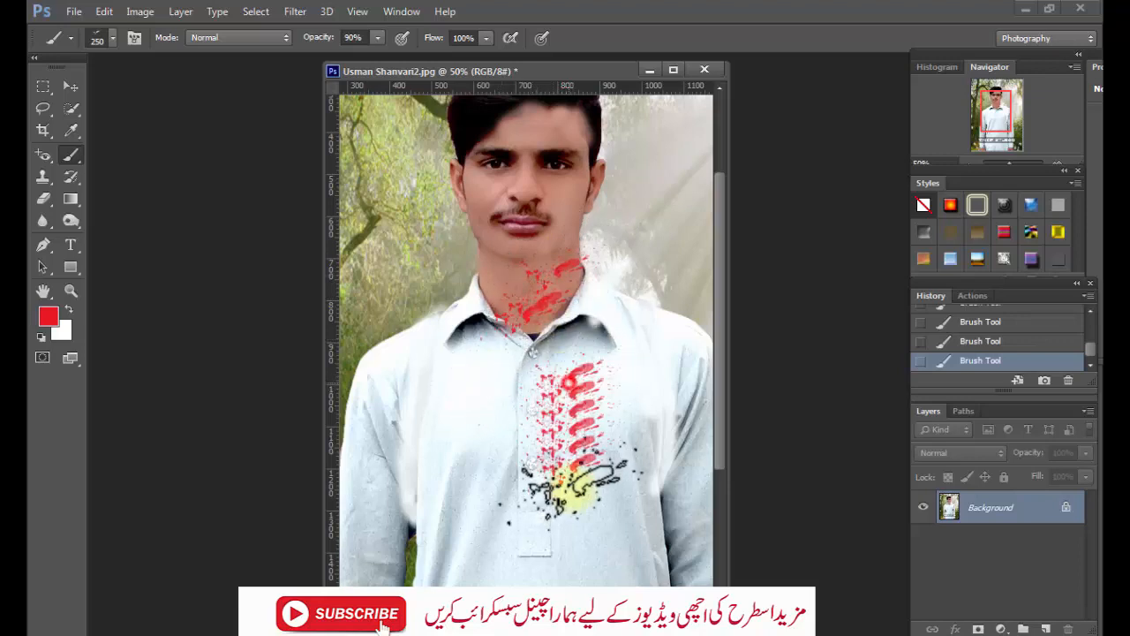
left_click_drag(442, 389, 428, 397)
left_click_drag(490, 433, 504, 446)
left_click_drag(459, 521, 490, 534)
left_click_drag(574, 561, 622, 546)
left_click_drag(658, 404, 687, 393)
mouse_move(455, 256)
left_mouse_down()
mouse_move(441, 215)
mouse_move(517, 221)
mouse_move(618, 202)
mouse_move(643, 298)
left_mouse_up()
left_click_drag(371, 251, 411, 287)
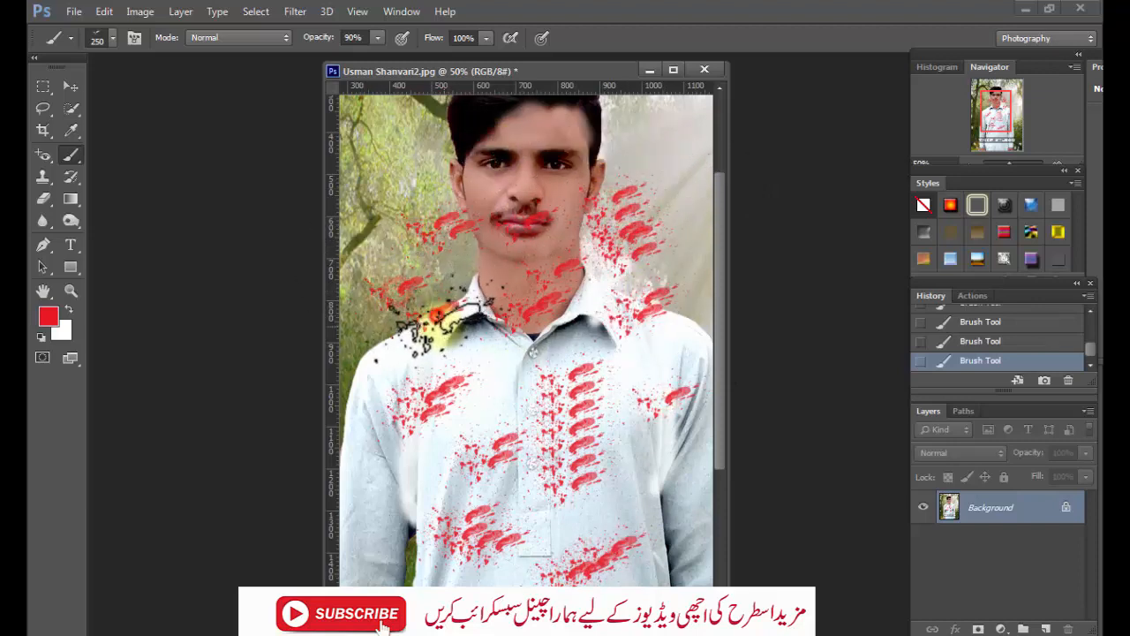
left_click_drag(495, 260, 529, 269)
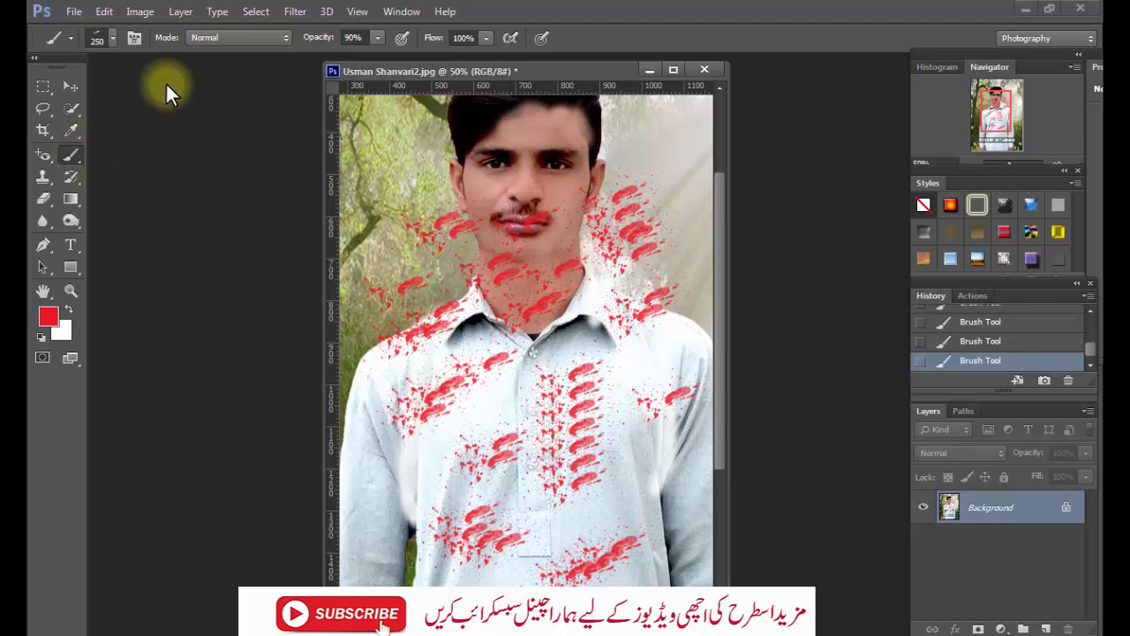
Draw thin freehand red lines across the shirt with the 1 px Pencil tool.
right_click(70, 158)
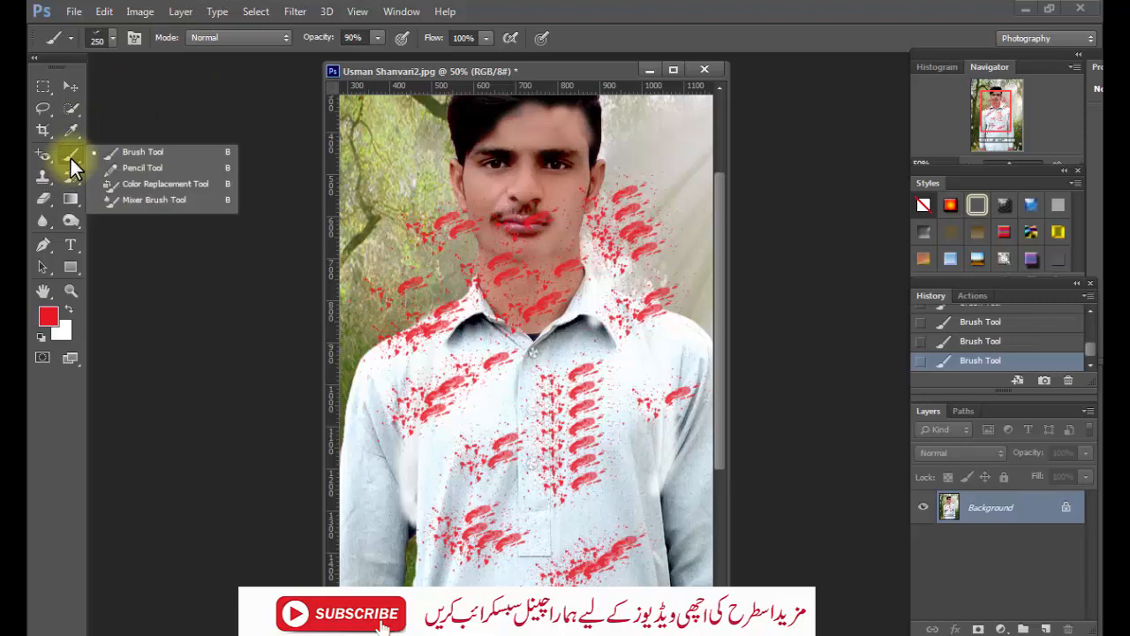
left_click(132, 167)
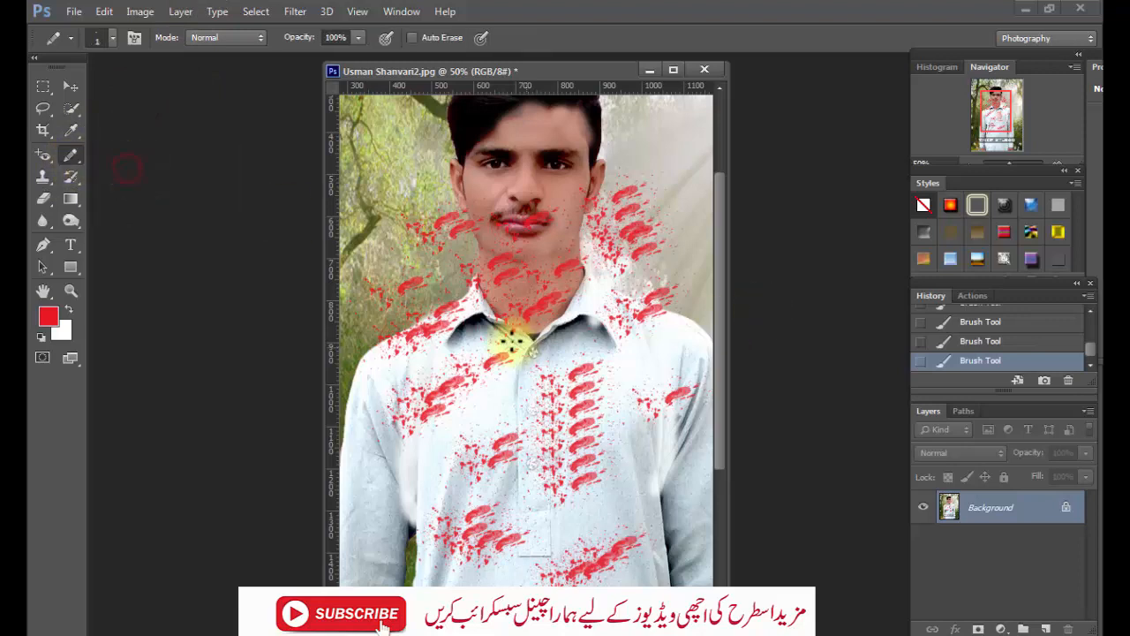
mouse_move(630, 357)
left_mouse_down()
mouse_move(618, 358)
mouse_move(634, 360)
left_mouse_up()
mouse_move(469, 400)
left_mouse_down()
mouse_move(464, 458)
mouse_move(491, 450)
mouse_move(508, 392)
mouse_move(504, 443)
mouse_move(546, 420)
mouse_move(558, 436)
mouse_move(522, 451)
mouse_move(592, 438)
left_mouse_up()
mouse_move(648, 415)
left_mouse_down()
mouse_move(663, 468)
mouse_move(691, 434)
mouse_move(650, 441)
mouse_move(709, 424)
left_mouse_up()
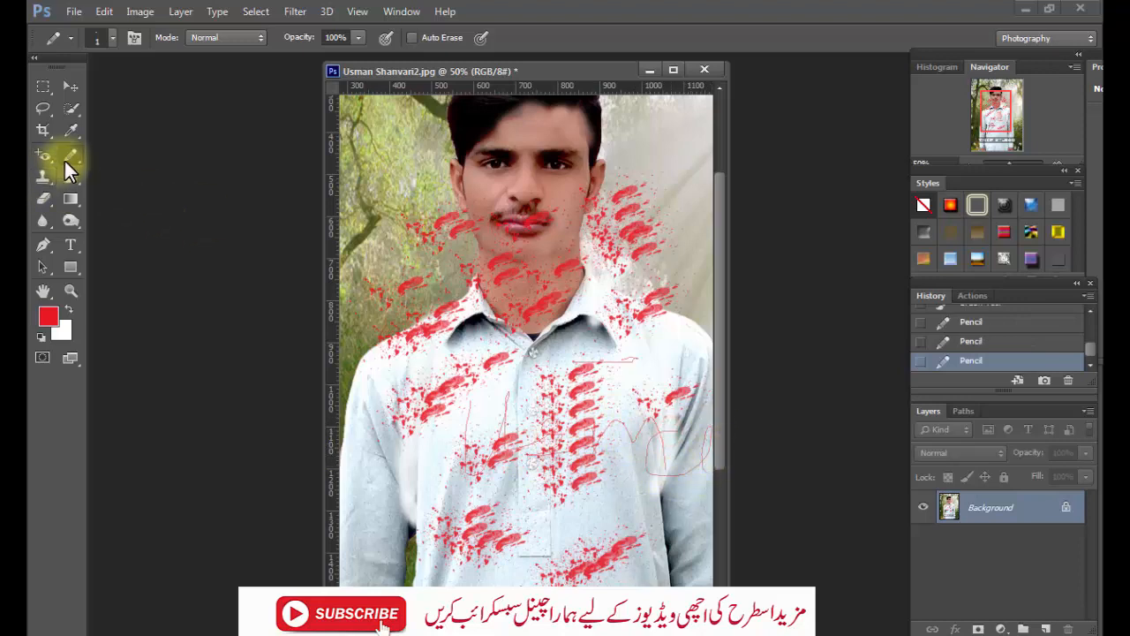
Recolour a vertical strip of the neck red with the Color Replacement tool.
left_click(67, 155)
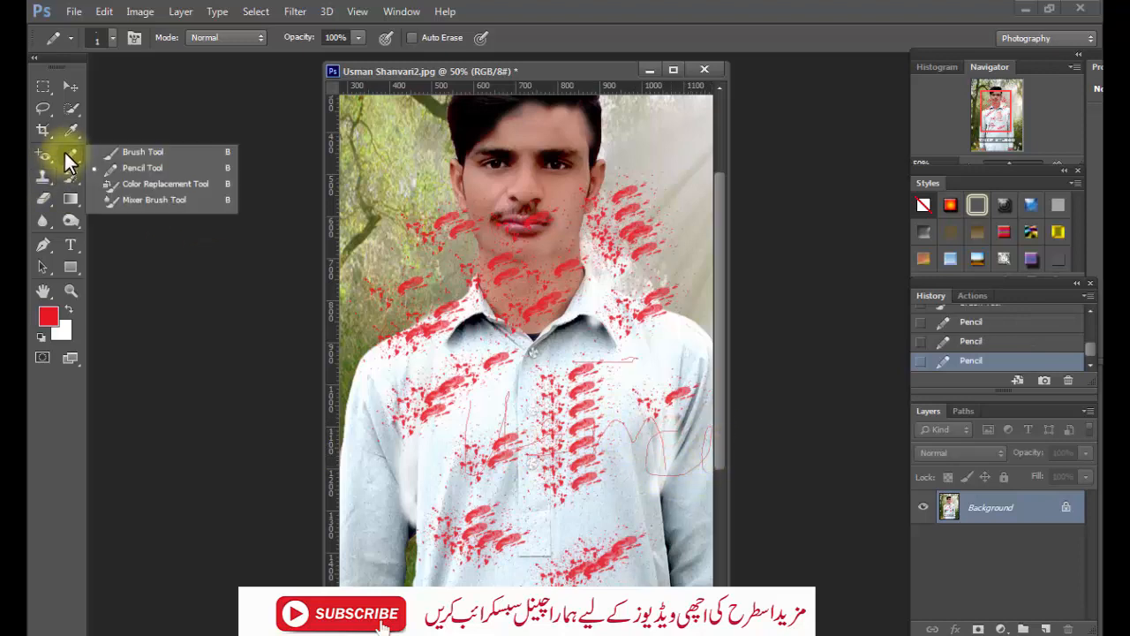
left_click(180, 184)
left_click_drag(506, 274, 503, 317)
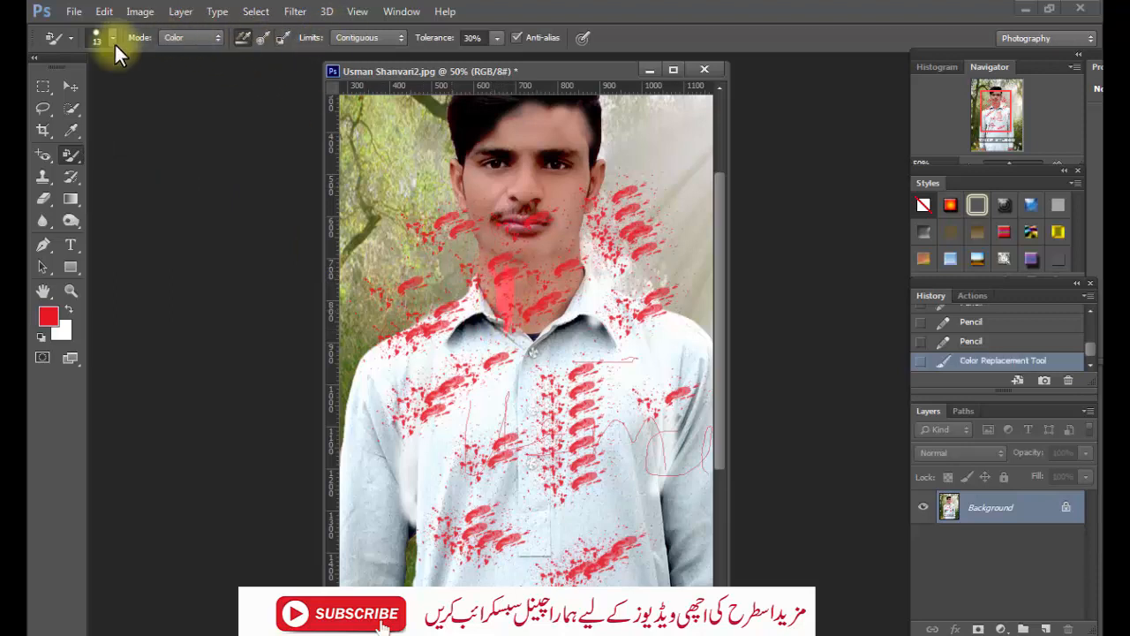
Set colour replacement sampling to Once, tint more of the neck and cheek red, and view the available blending modes.
left_click(263, 37)
mouse_move(544, 251)
left_mouse_down()
mouse_move(517, 278)
mouse_move(529, 297)
mouse_move(550, 275)
mouse_move(534, 280)
left_mouse_up()
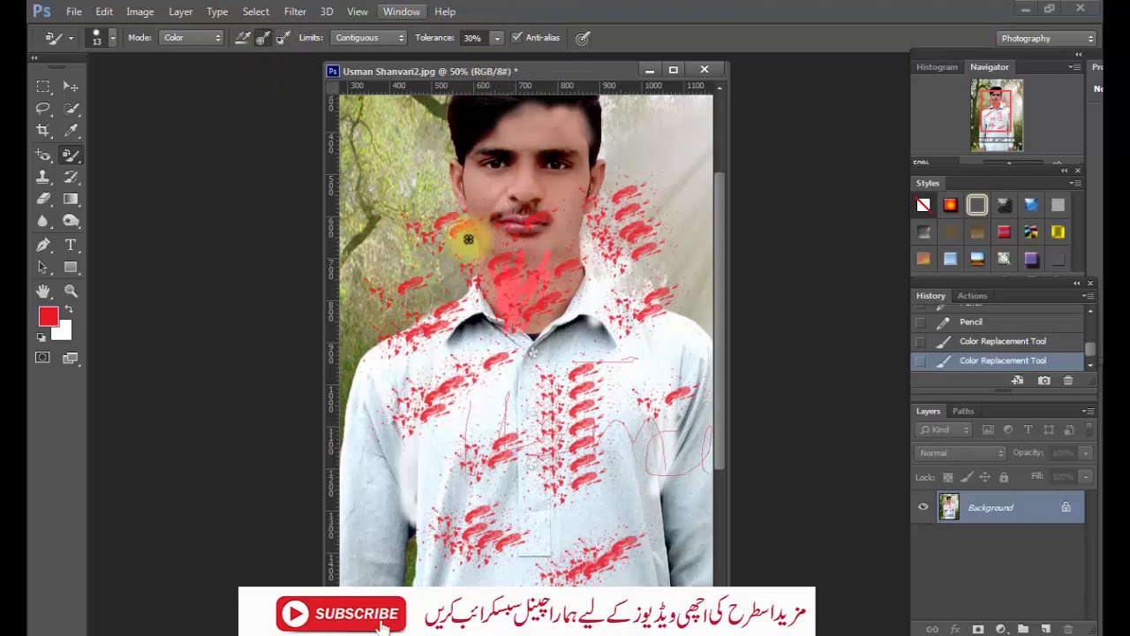
mouse_move(530, 288)
left_mouse_down()
mouse_move(560, 351)
mouse_move(574, 342)
mouse_move(574, 309)
left_mouse_up()
mouse_move(567, 242)
left_mouse_down()
mouse_move(566, 209)
mouse_move(557, 238)
mouse_move(587, 188)
mouse_move(543, 265)
left_mouse_up()
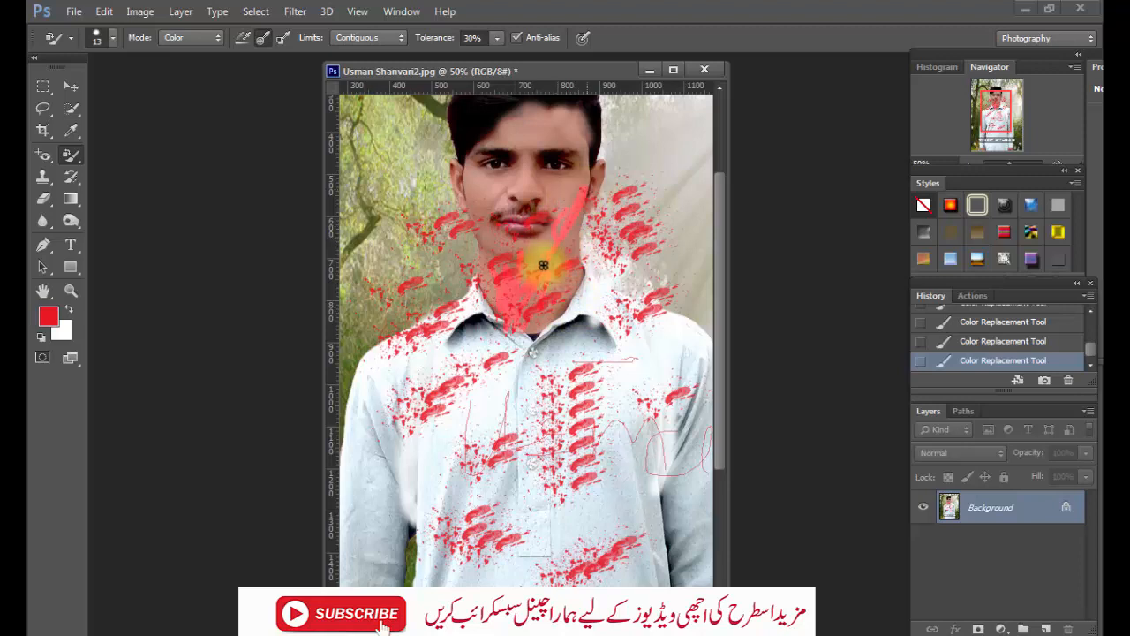
left_click(218, 39)
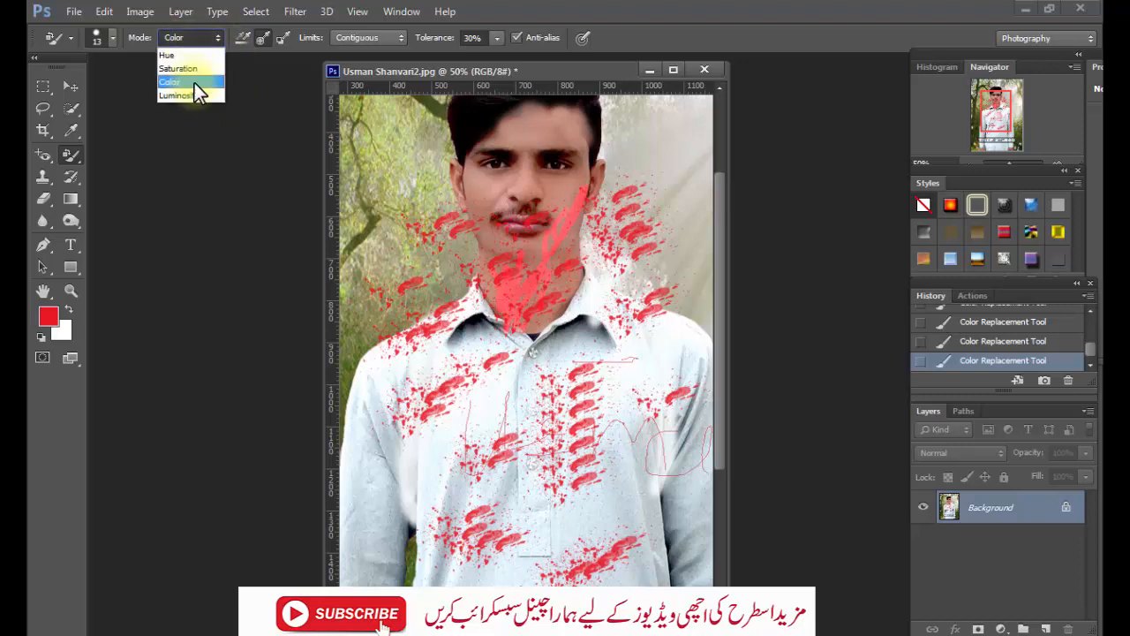
Activate the Clone Stamp tool and revert the image to its originally opened state through the history.
left_click(45, 173)
left_click(44, 180)
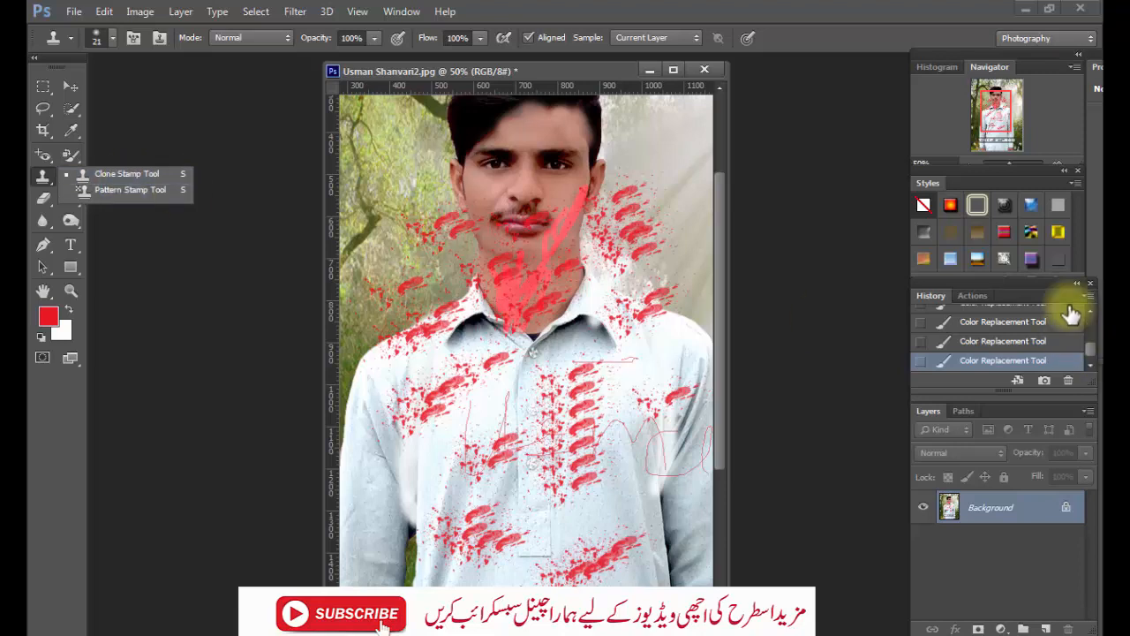
left_click(996, 361)
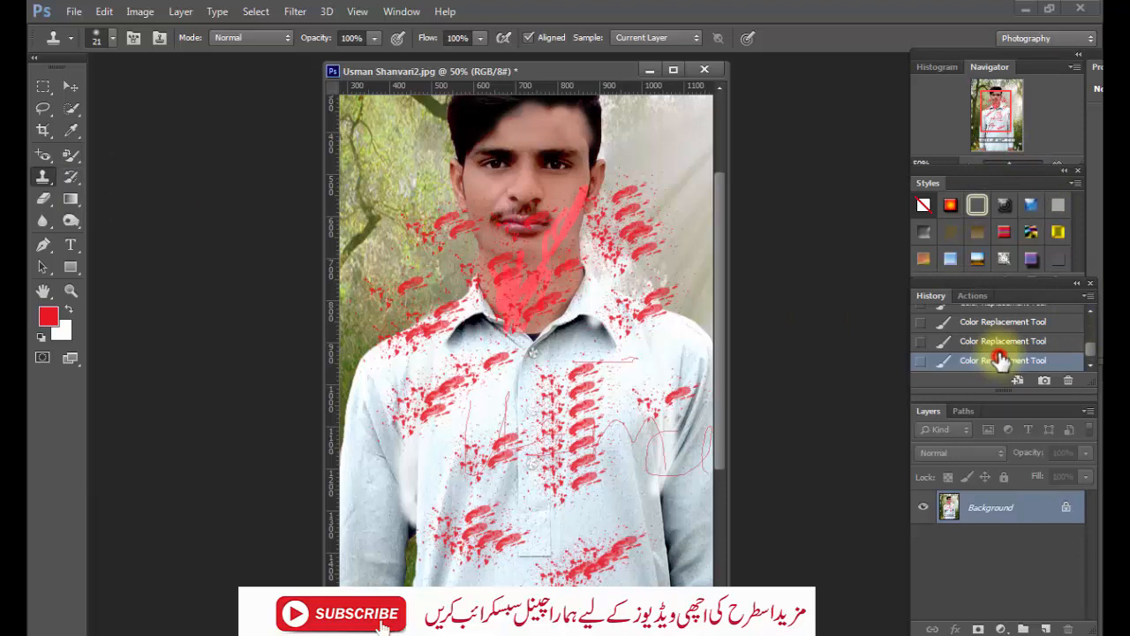
scroll(987, 345, "up", 5)
left_click(985, 338)
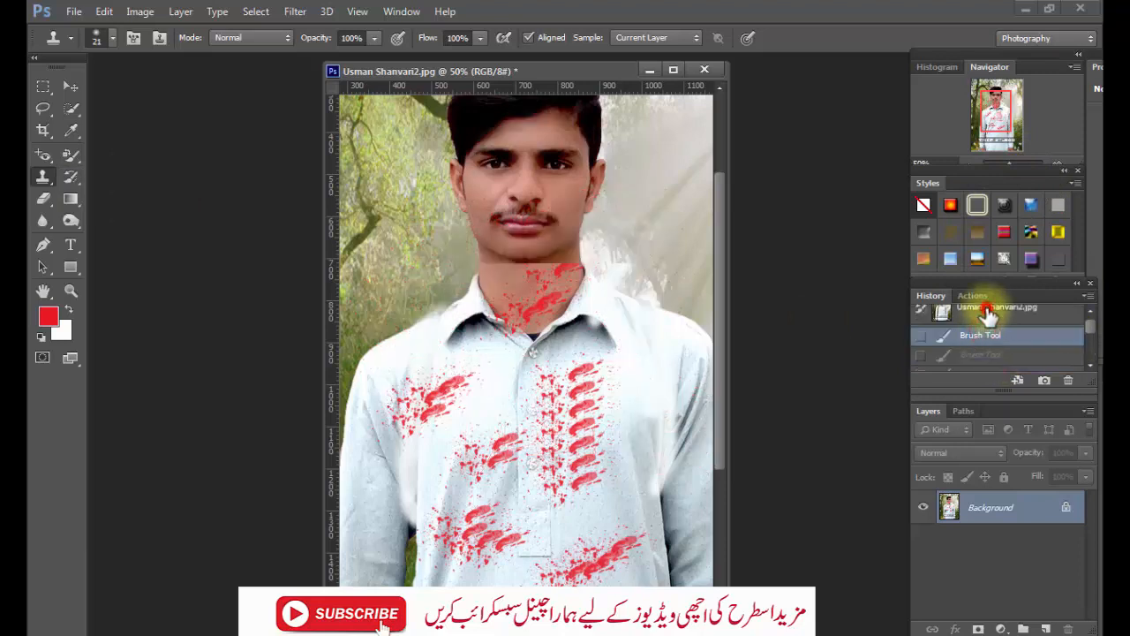
left_click(989, 311)
Duplicate the Background layer and clone shirt fabric over the dark strap on the left side with a 45 px Clone Stamp.
left_click_drag(1018, 520, 1045, 628)
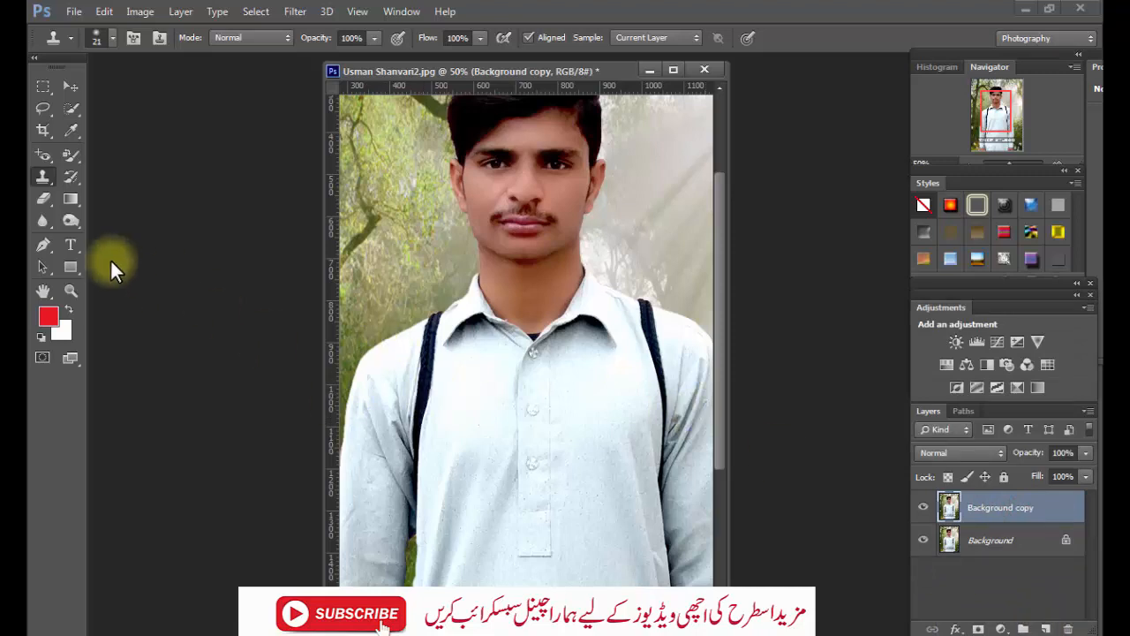
left_click(46, 175)
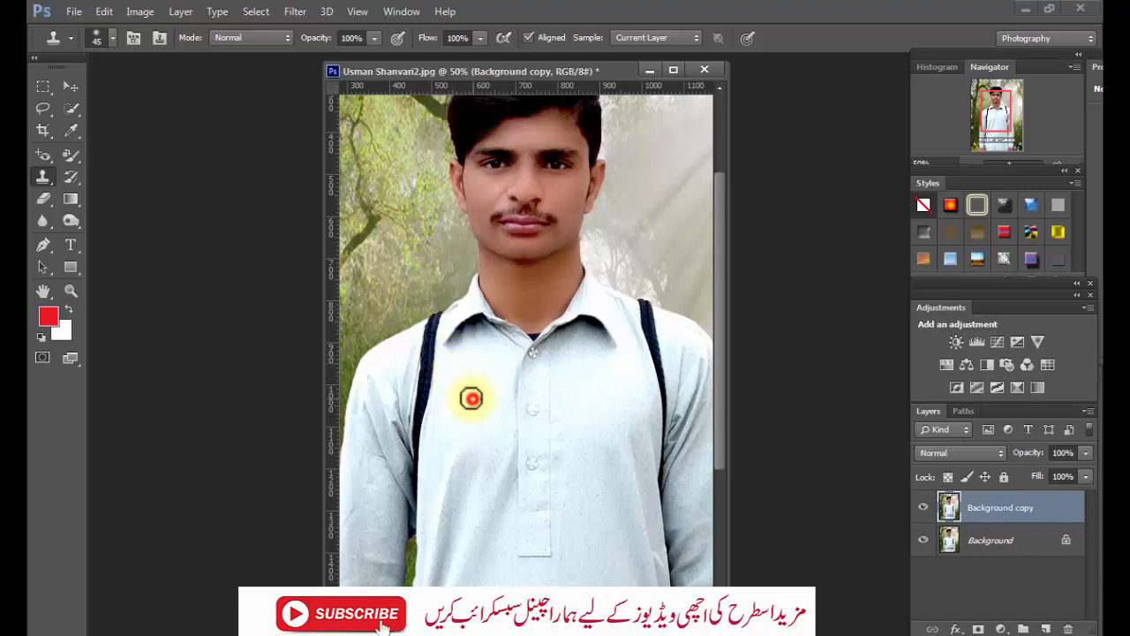
left_click(426, 394)
mouse_move(425, 404)
left_mouse_down()
mouse_move(424, 416)
mouse_move(424, 383)
mouse_move(424, 444)
mouse_move(432, 323)
mouse_move(417, 348)
mouse_move(429, 313)
mouse_move(424, 388)
mouse_move(411, 328)
mouse_move(442, 320)
mouse_move(429, 341)
mouse_move(438, 334)
mouse_move(396, 347)
mouse_move(458, 303)
mouse_move(403, 306)
mouse_move(409, 267)
mouse_move(437, 305)
mouse_move(406, 305)
mouse_move(435, 338)
left_mouse_up()
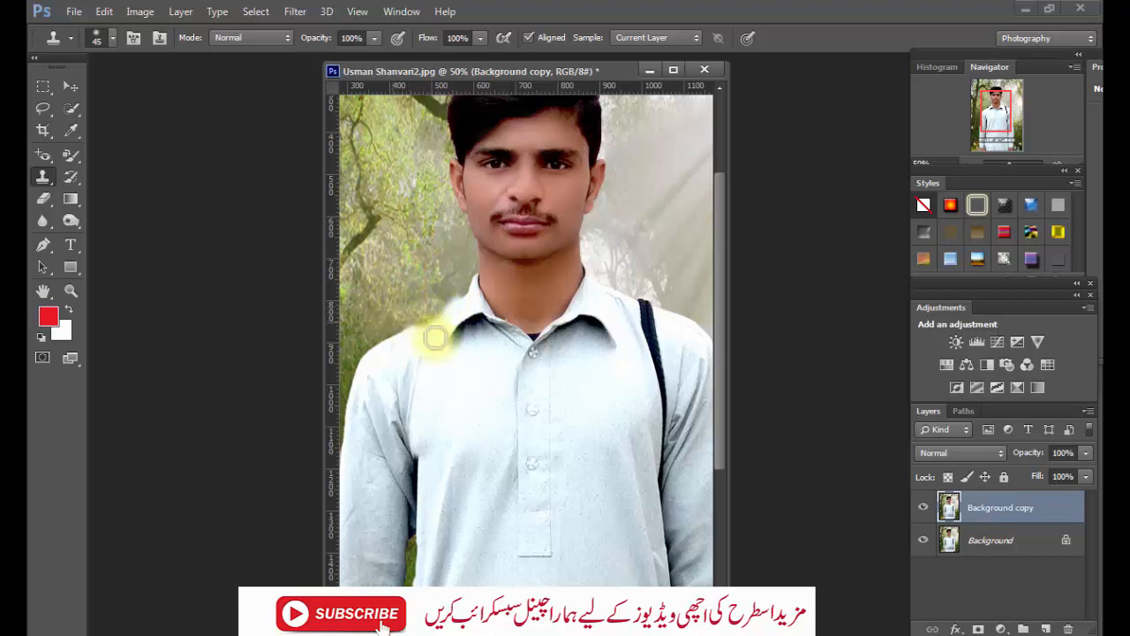
Clone shirt fabric over the dark strap on the image's right shoulder and touch up the shoulder beside the collar with the 45 px brush.
left_click(613, 395, "alt")
left_click_drag(653, 396, 651, 351)
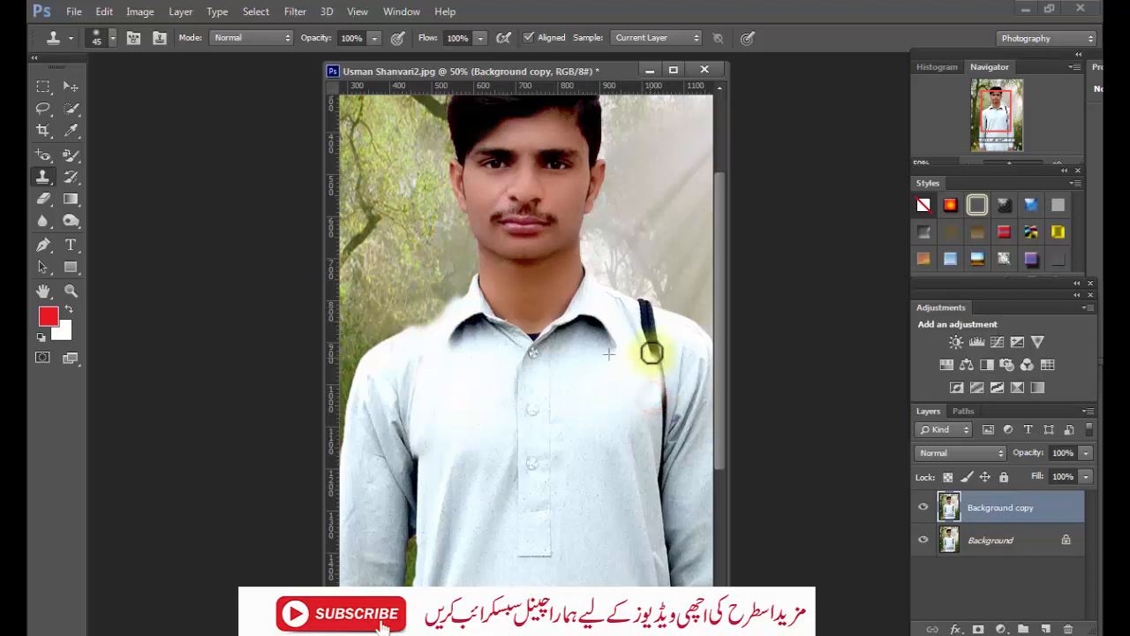
left_click(644, 412, "alt")
mouse_move(662, 392)
left_mouse_down()
mouse_move(652, 315)
mouse_move(649, 351)
mouse_move(641, 313)
mouse_move(664, 397)
mouse_move(666, 364)
mouse_move(660, 480)
mouse_move(649, 315)
left_mouse_up()
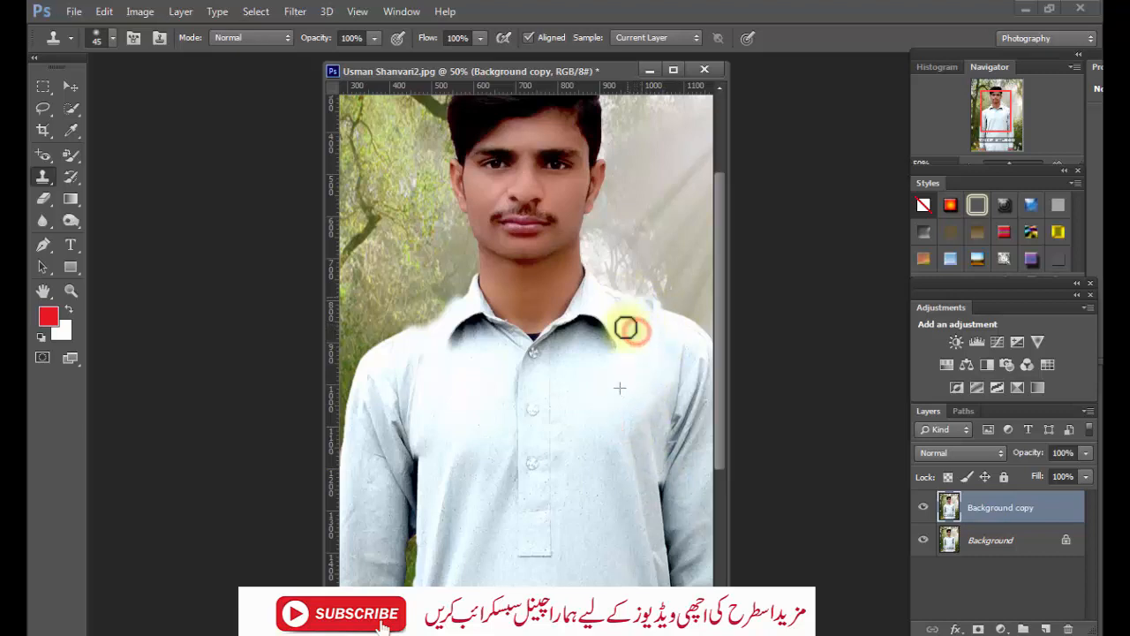
mouse_move(642, 340)
left_mouse_down()
mouse_move(633, 372)
mouse_move(613, 351)
mouse_move(619, 392)
mouse_move(607, 387)
mouse_move(645, 347)
left_mouse_up()
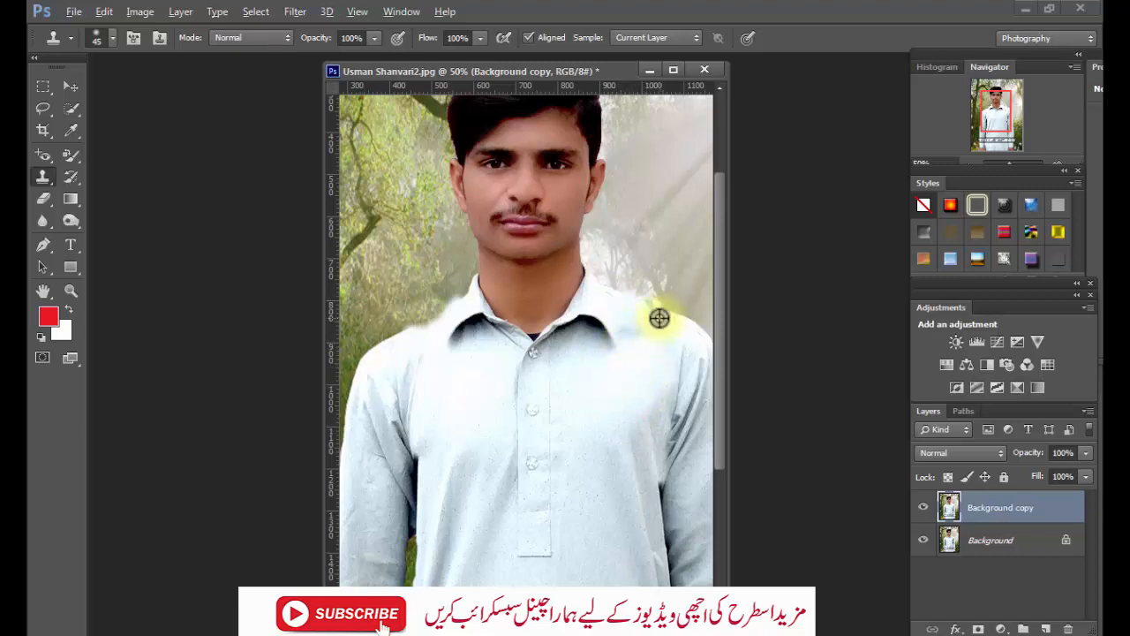
left_click_drag(636, 319, 612, 326)
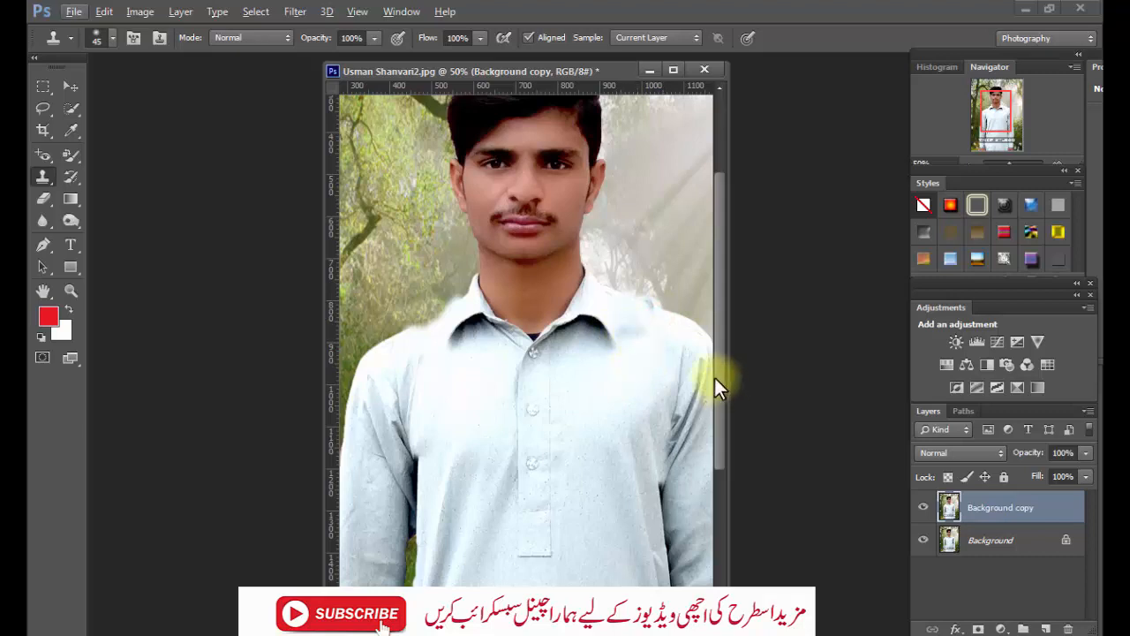
mouse_move(640, 332)
left_mouse_down()
mouse_move(628, 323)
mouse_move(643, 323)
mouse_move(623, 323)
left_mouse_up()
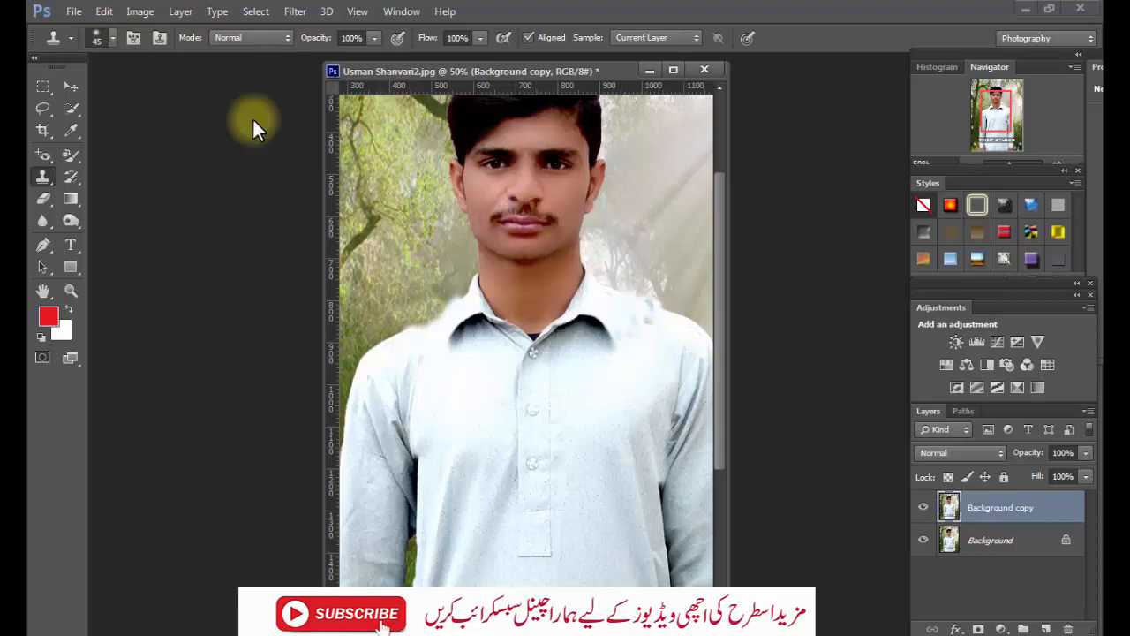
Switch to the Pattern Stamp tool and paint a short 21 px pattern stroke over the trees beside the head.
right_click(37, 174)
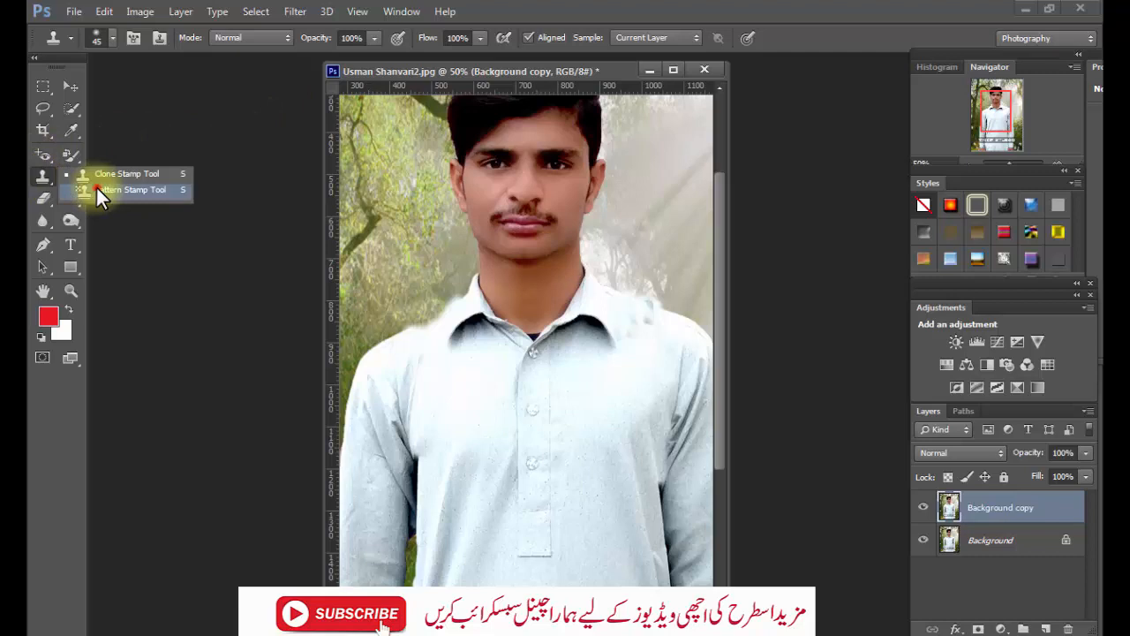
left_click(97, 188)
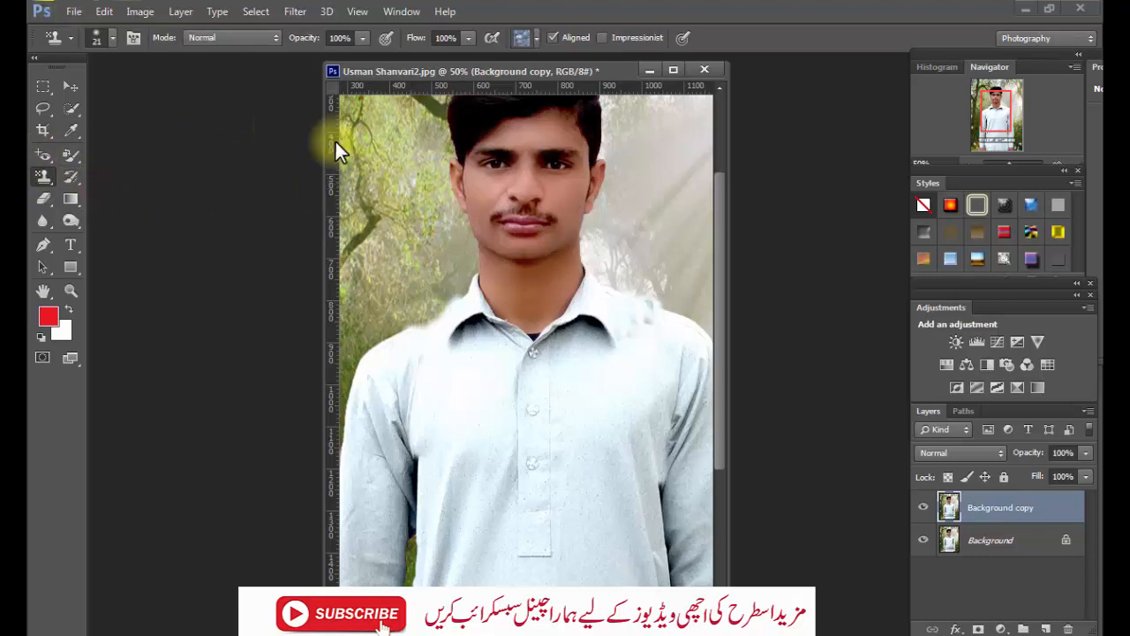
mouse_move(421, 154)
left_mouse_down()
mouse_move(389, 208)
mouse_move(392, 186)
left_mouse_up()
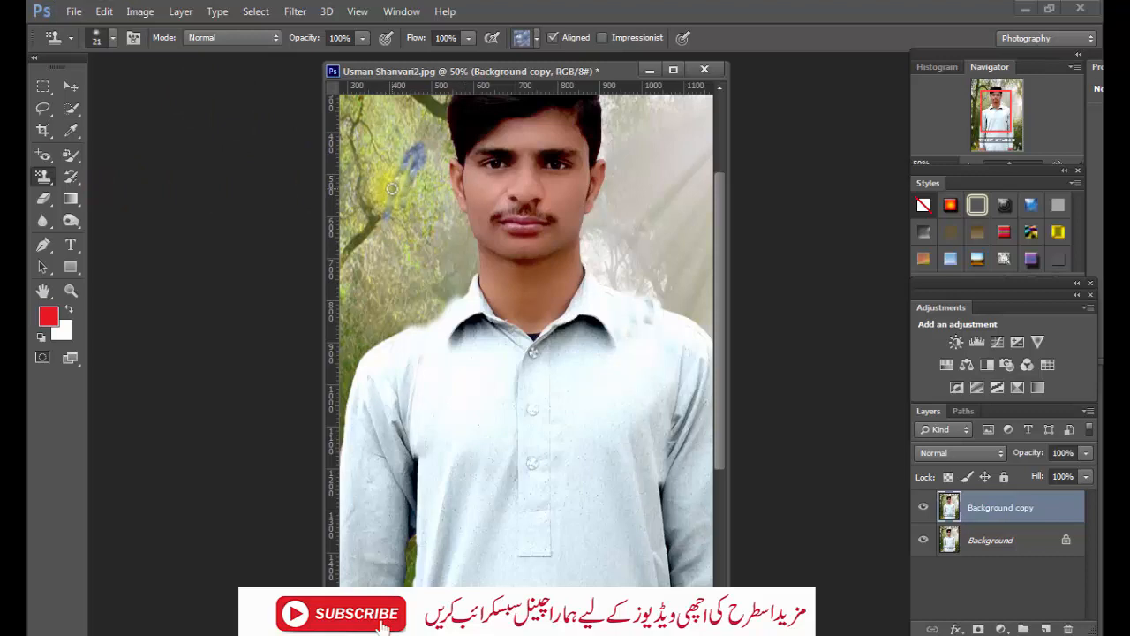
Open the landscape portrait with the TIGER STUDIO lettering from the edit folder.
left_click(73, 13)
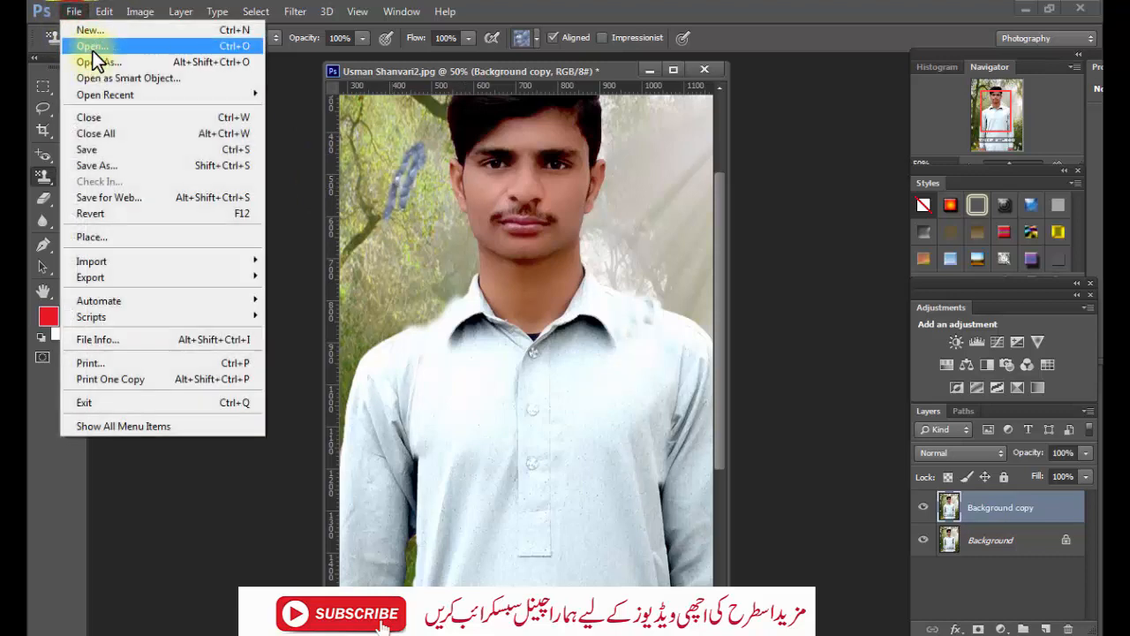
left_click(93, 49)
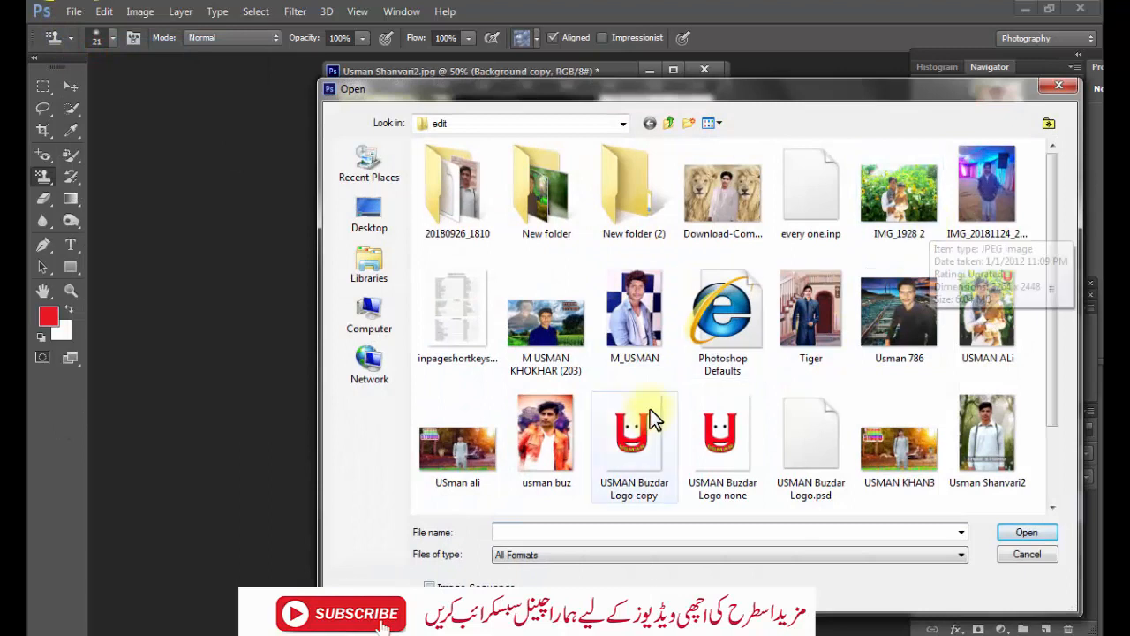
left_click(584, 363)
left_click(1020, 533)
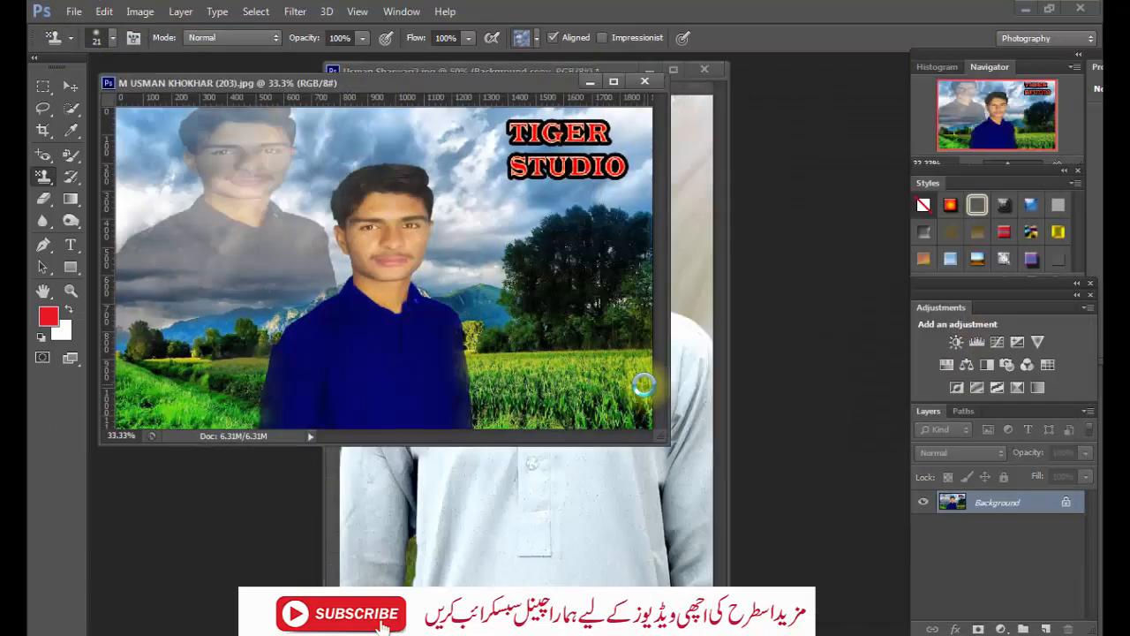
key("ctrl+0")
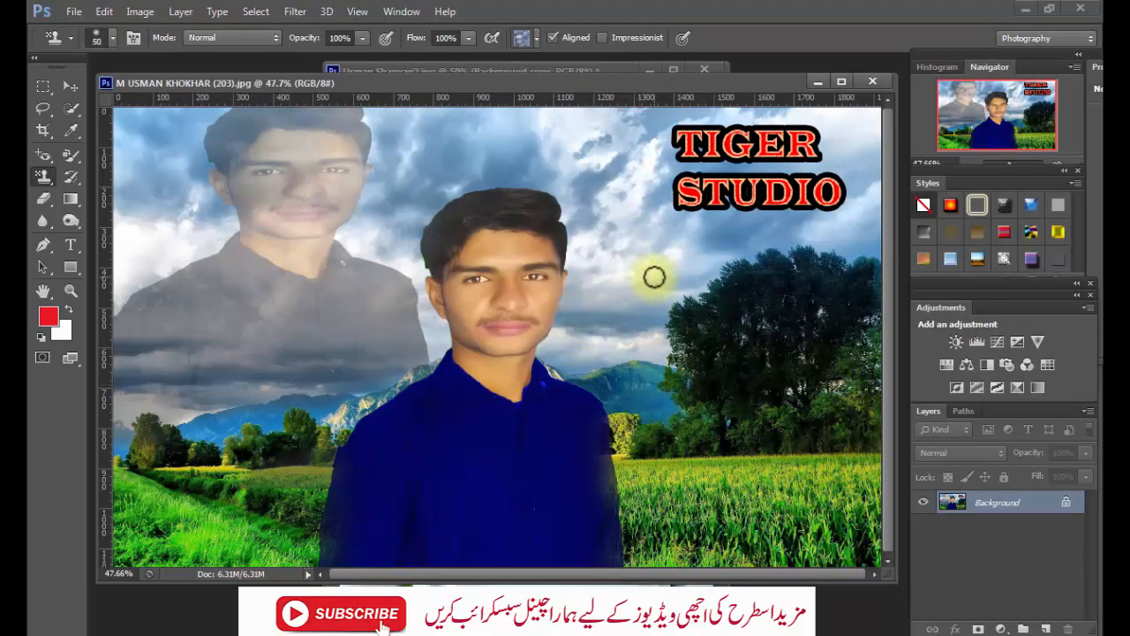
Paint the blue bubble pattern over the whole background around the man with a 200 px Pattern Stamp brush.
right_click(44, 182)
left_click(111, 188)
mouse_move(253, 144)
left_mouse_down()
mouse_move(215, 245)
mouse_move(196, 157)
mouse_move(154, 121)
mouse_move(150, 511)
mouse_move(126, 404)
left_mouse_up()
mouse_move(218, 391)
left_mouse_down()
mouse_move(181, 540)
mouse_move(264, 440)
mouse_move(280, 341)
mouse_move(218, 352)
mouse_move(261, 184)
mouse_move(396, 115)
mouse_move(709, 99)
mouse_move(804, 124)
mouse_move(759, 153)
mouse_move(674, 165)
mouse_move(846, 136)
mouse_move(832, 154)
mouse_move(815, 459)
mouse_move(851, 245)
mouse_move(856, 456)
mouse_move(851, 108)
mouse_move(864, 508)
mouse_move(870, 454)
mouse_move(858, 527)
mouse_move(766, 554)
left_mouse_up()
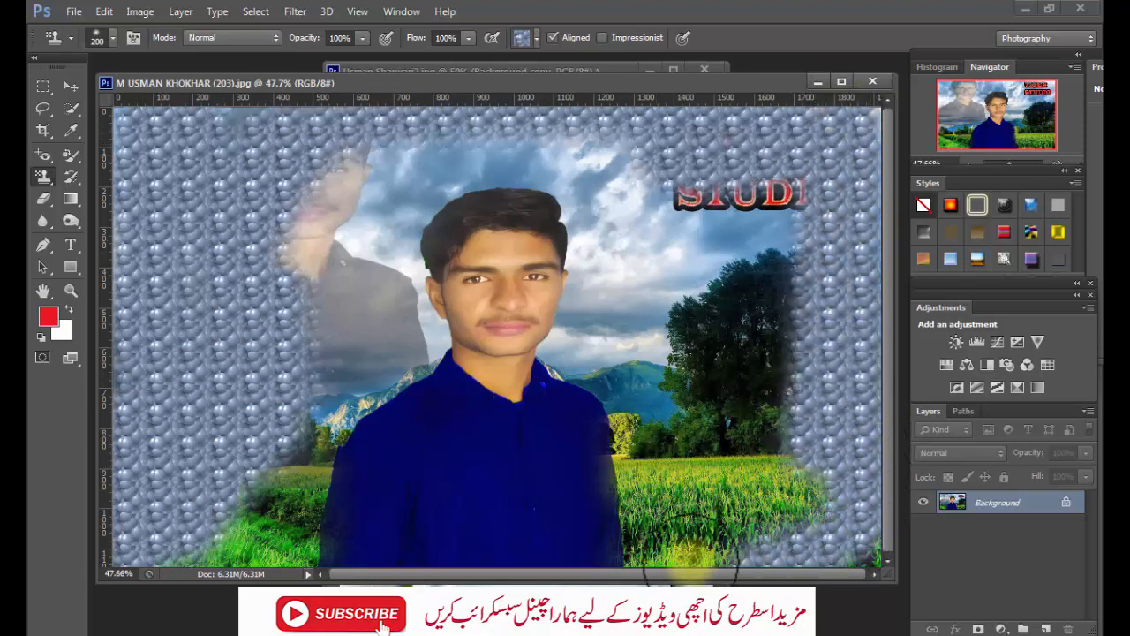
mouse_move(673, 556)
left_mouse_down()
mouse_move(840, 555)
mouse_move(681, 468)
mouse_move(668, 303)
mouse_move(695, 576)
mouse_move(753, 287)
mouse_move(761, 175)
mouse_move(743, 458)
mouse_move(796, 301)
mouse_move(833, 541)
mouse_move(725, 224)
mouse_move(698, 224)
mouse_move(666, 169)
mouse_move(451, 153)
mouse_move(319, 192)
mouse_move(260, 325)
mouse_move(366, 127)
mouse_move(323, 292)
mouse_move(365, 214)
mouse_move(356, 318)
mouse_move(291, 388)
mouse_move(253, 537)
mouse_move(244, 557)
mouse_move(231, 551)
mouse_move(263, 556)
mouse_move(278, 539)
mouse_move(229, 551)
mouse_move(295, 448)
left_mouse_up()
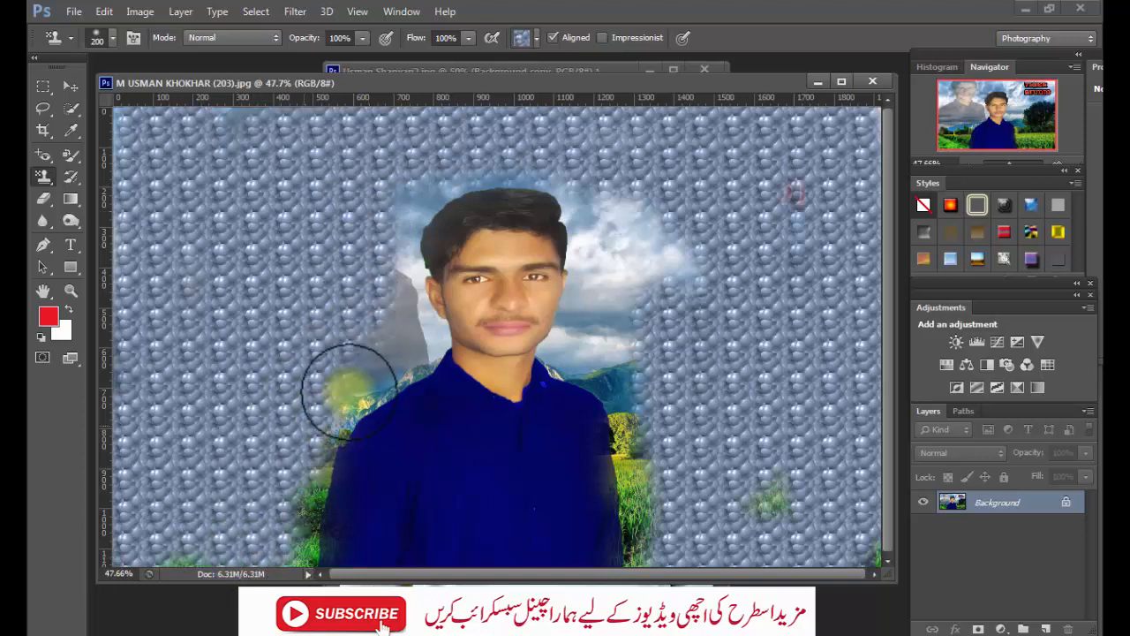
mouse_move(404, 242)
left_mouse_down()
mouse_move(468, 170)
mouse_move(528, 176)
mouse_move(594, 212)
mouse_move(617, 343)
mouse_move(674, 198)
mouse_move(646, 369)
mouse_move(645, 317)
mouse_move(659, 508)
mouse_move(656, 426)
mouse_move(658, 487)
left_mouse_up()
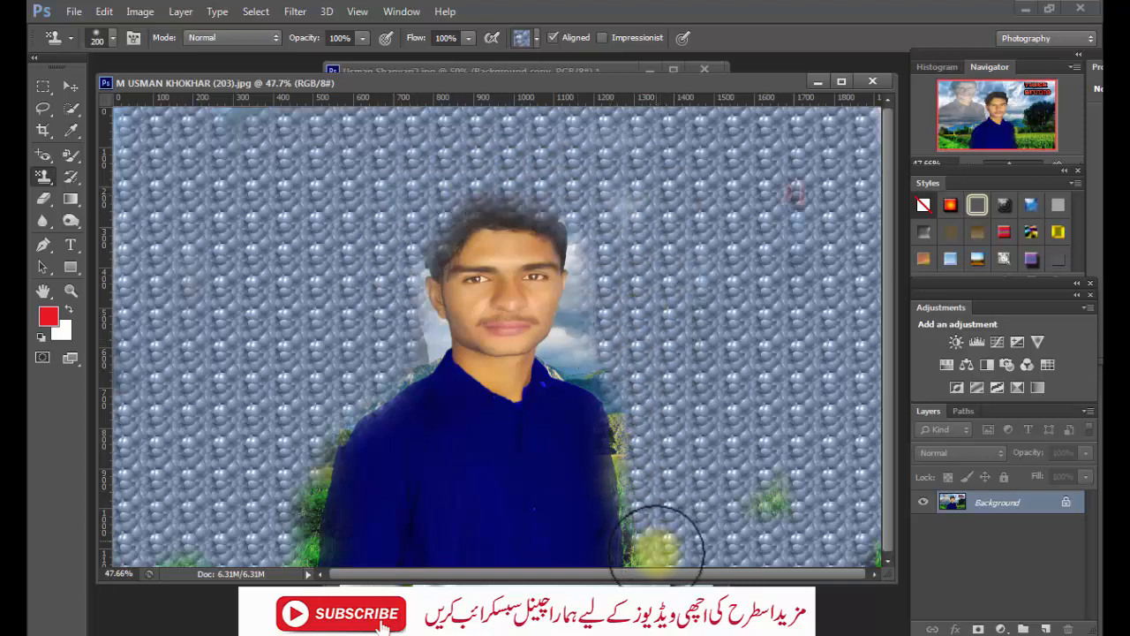
left_click_drag(658, 542, 652, 549)
mouse_move(291, 451)
left_mouse_down()
mouse_move(277, 534)
mouse_move(159, 567)
left_mouse_up()
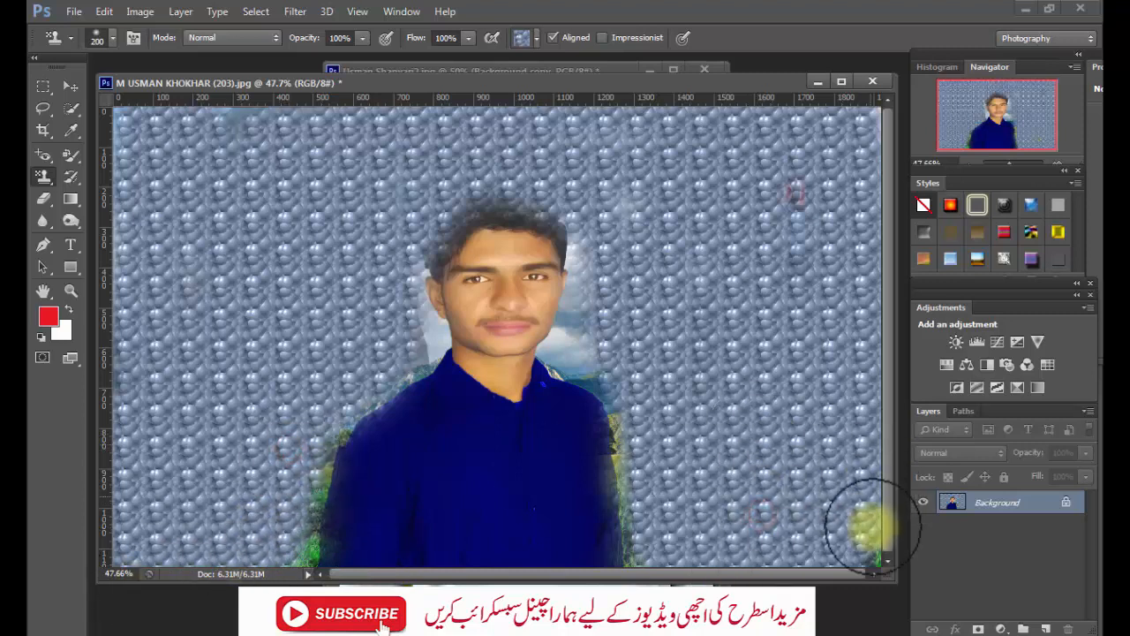
Choose the multicoloured second pattern for the Pattern Stamp tool.
left_click(535, 38)
left_click(473, 79)
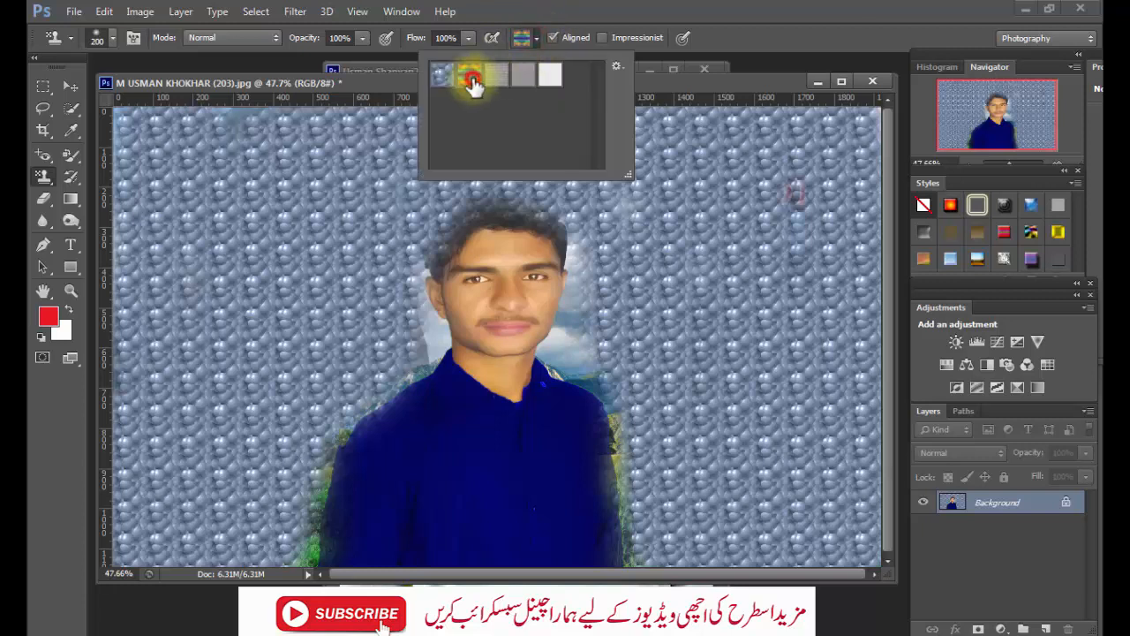